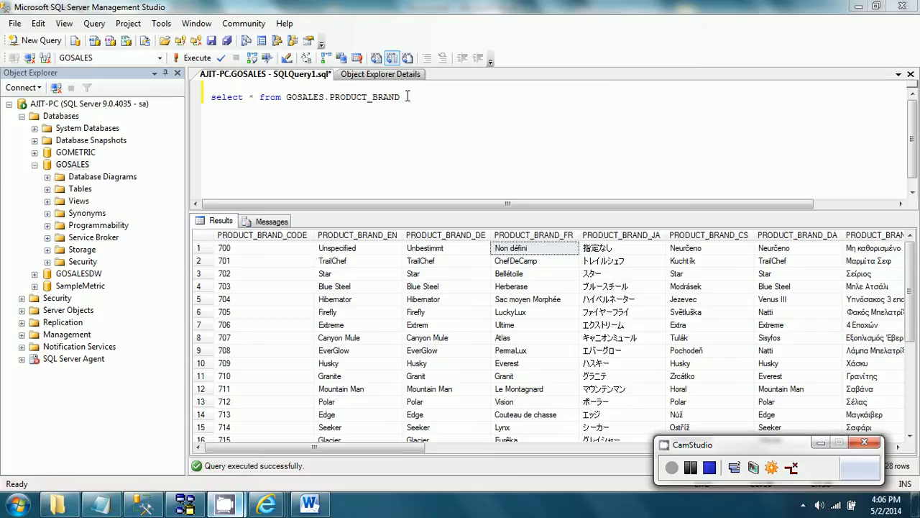
Step: Examine the PRODUCT_BRAND query results, comparing the first row's brand name across the English, German, French, Japanese and Czech columns
left_click_drag(407, 96, 331, 99)
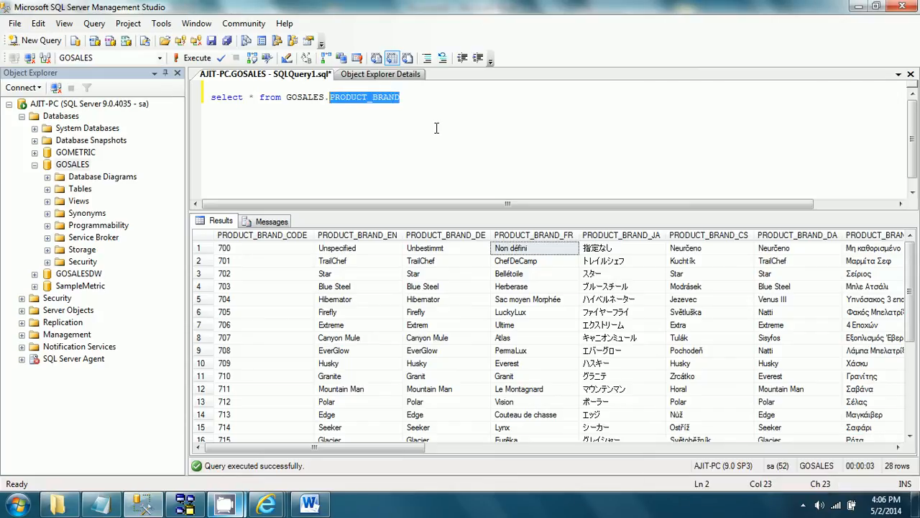
left_click(382, 252)
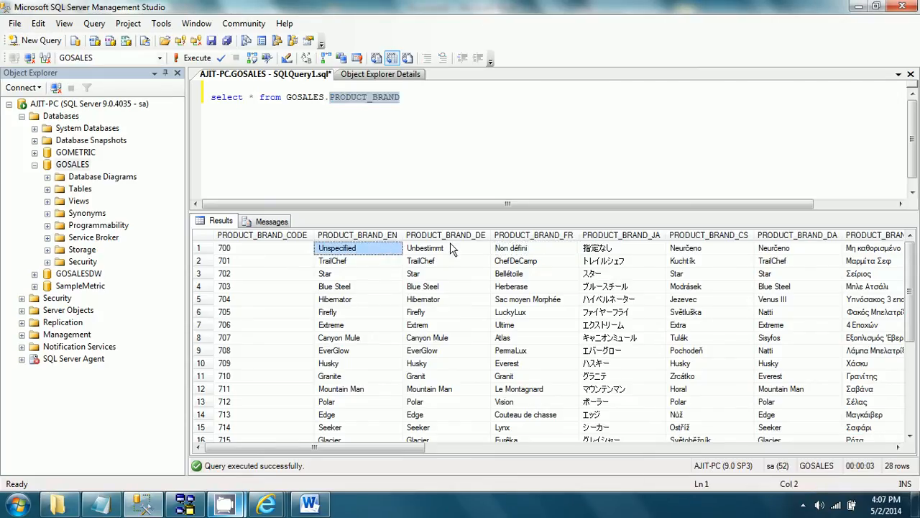
left_click(449, 252)
left_click(523, 253)
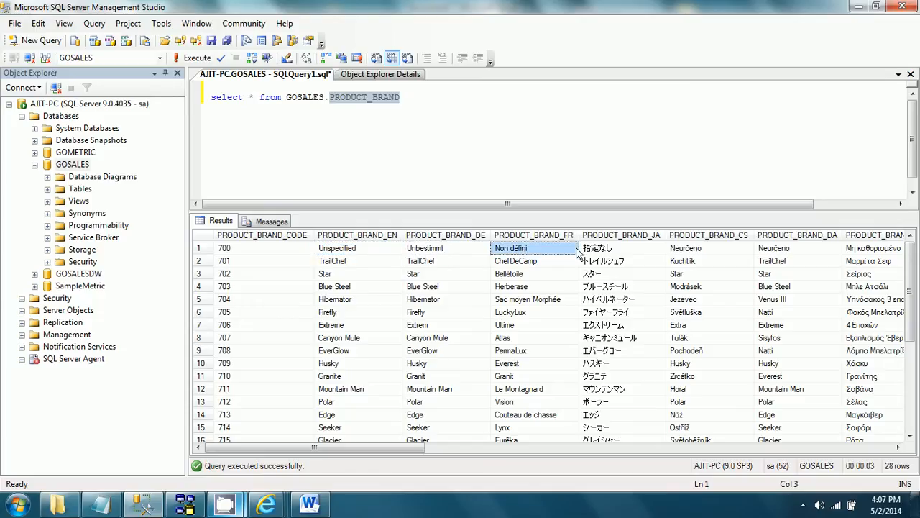
left_click(604, 253)
left_click(704, 257)
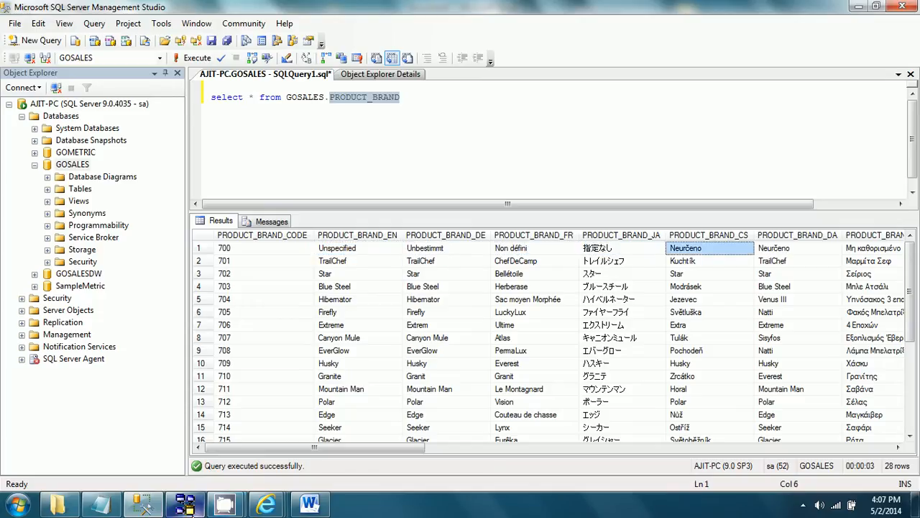
Step: Switch to Framework Manager and create a project named ML_ColumnApproach with English as the design language
left_click(185, 507)
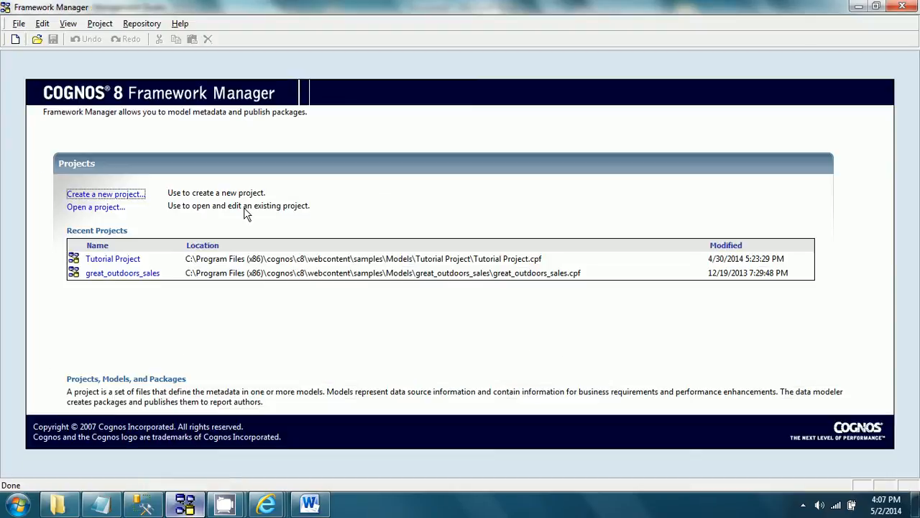
left_click(125, 198)
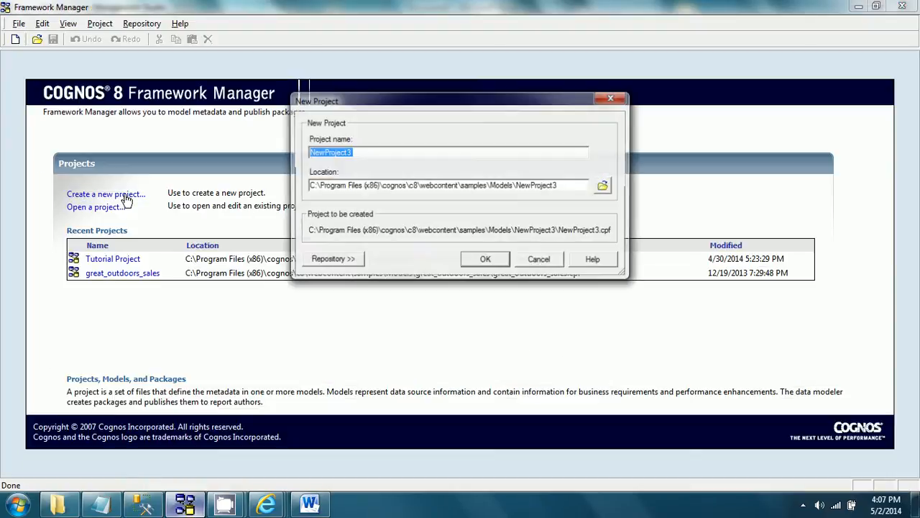
type("ML_C")
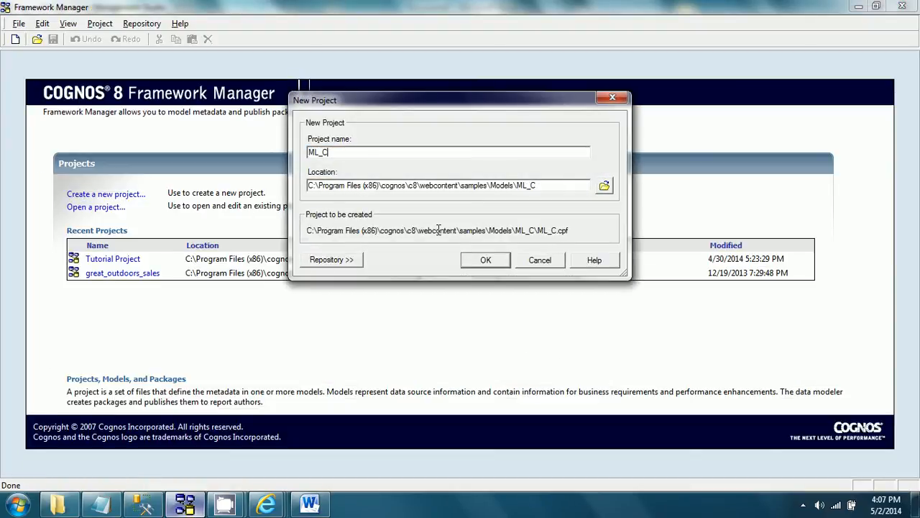
type("olumnApproach")
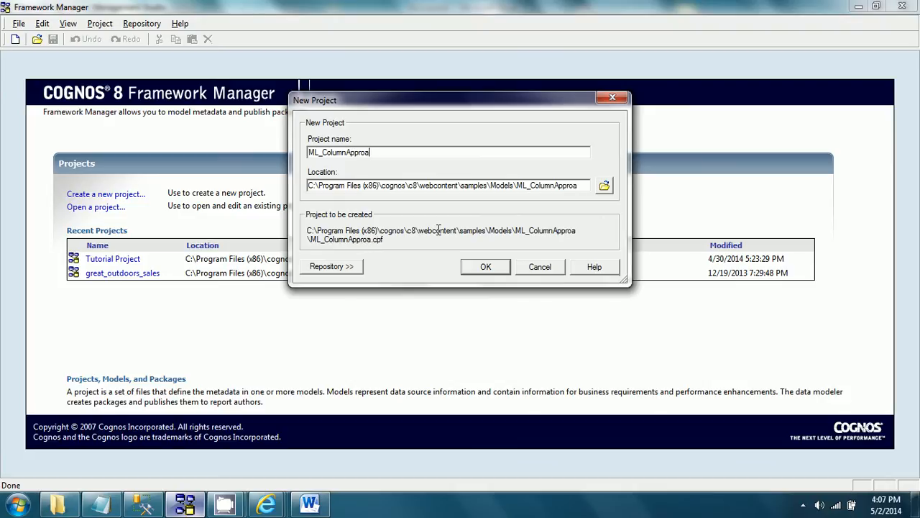
left_click(483, 266)
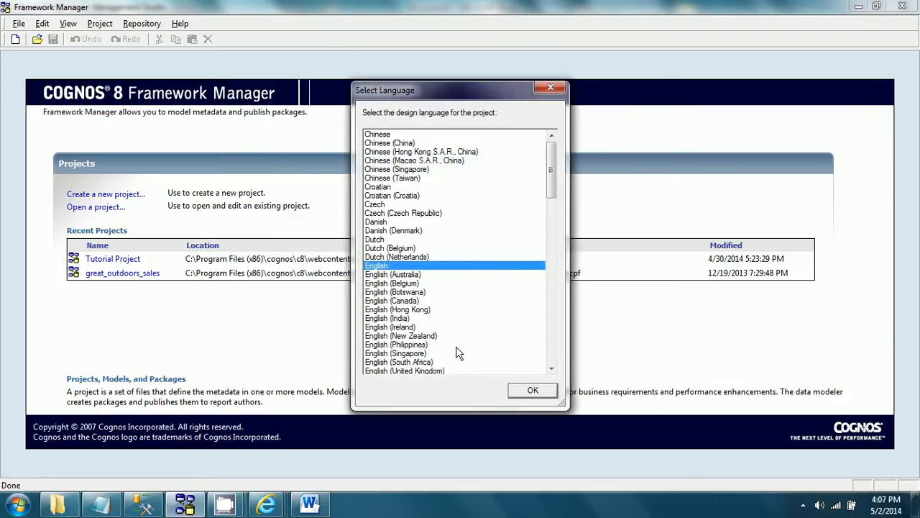
left_click(526, 393)
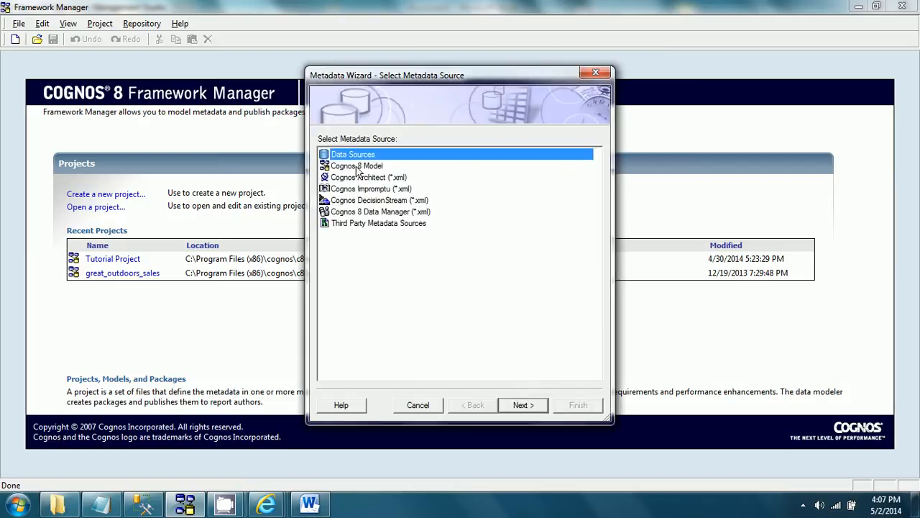
Step: Choose Data Sources as the metadata source and great_outdoors_sales as the data source for the import
left_click(534, 405)
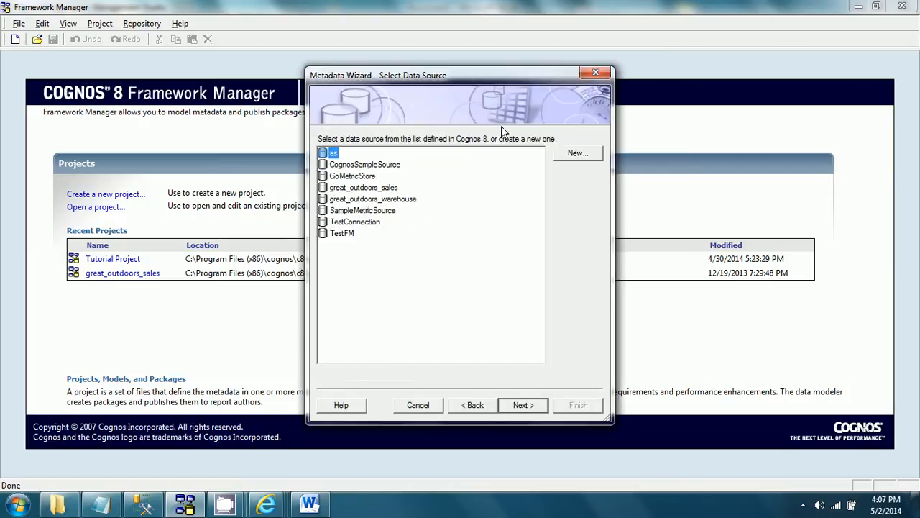
left_click(372, 188)
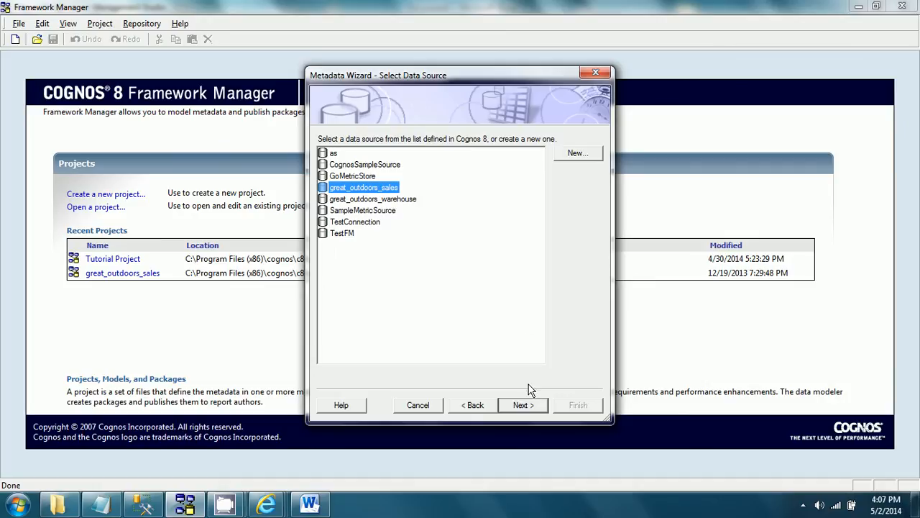
left_click(528, 404)
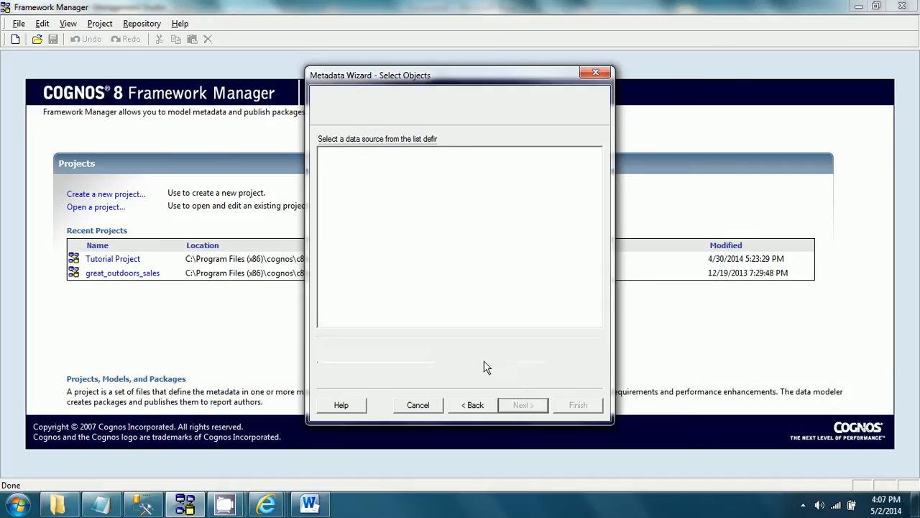
Step: Import the PRODUCT_BRAND table from the gosales schema, with duplicates imported under a unique name
left_click(349, 185)
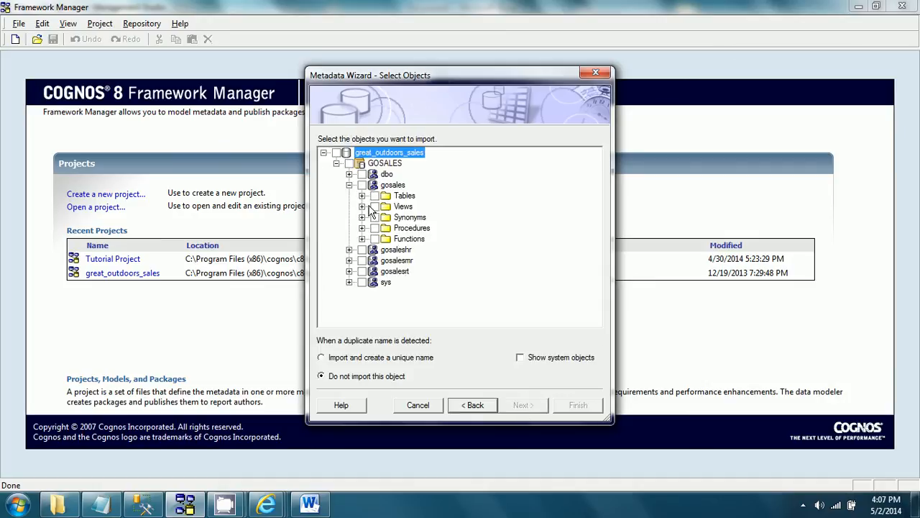
left_click(362, 196)
left_click(388, 271)
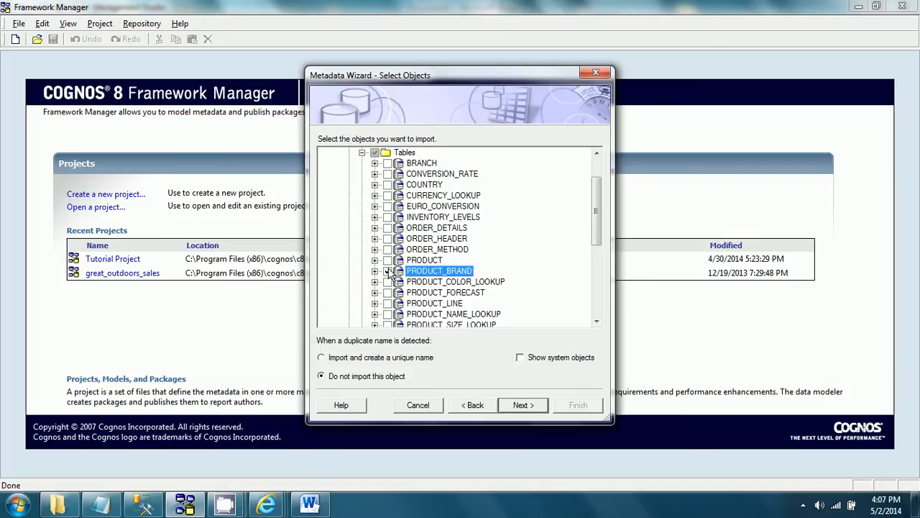
left_click(364, 358)
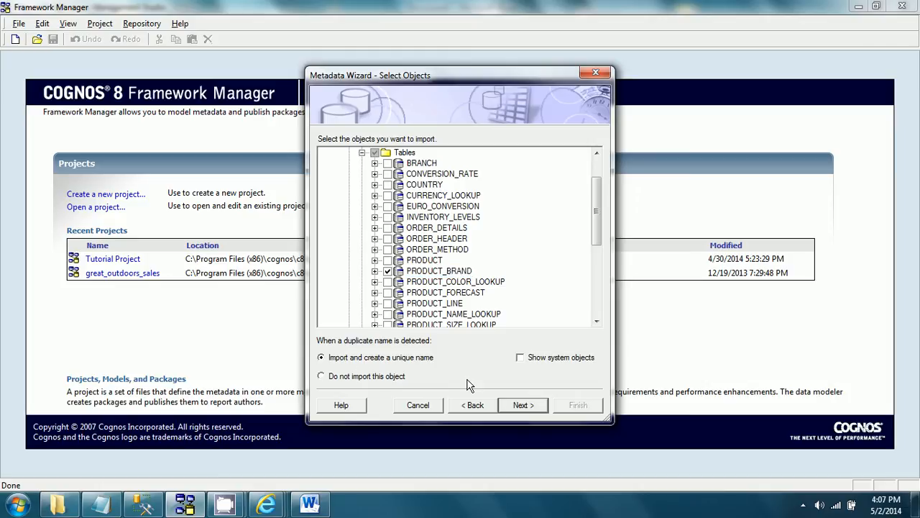
left_click(521, 407)
left_click(541, 405)
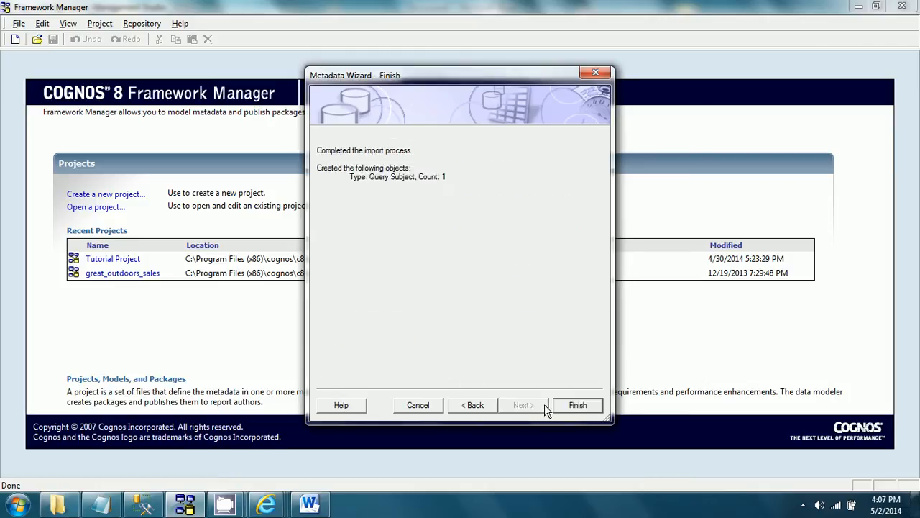
left_click(578, 406)
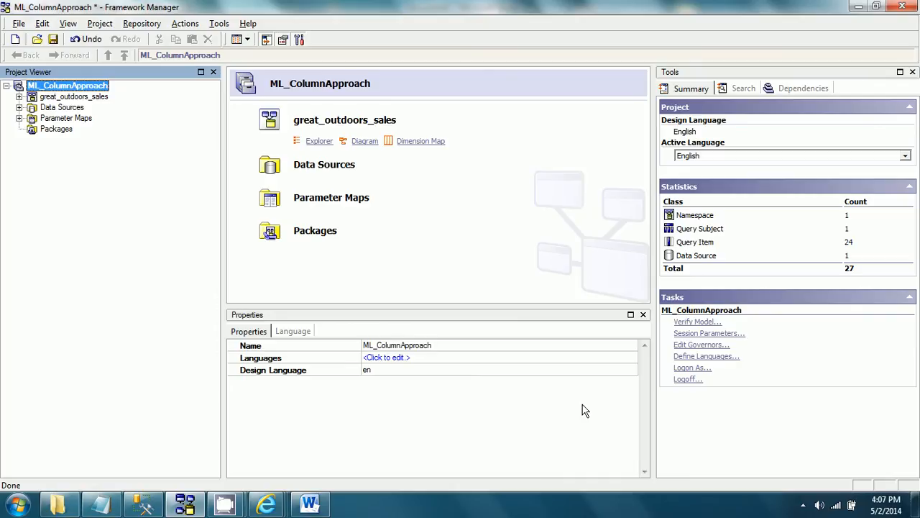
Step: Add French to the project languages alongside English
left_click(98, 23)
mouse_move(180, 53)
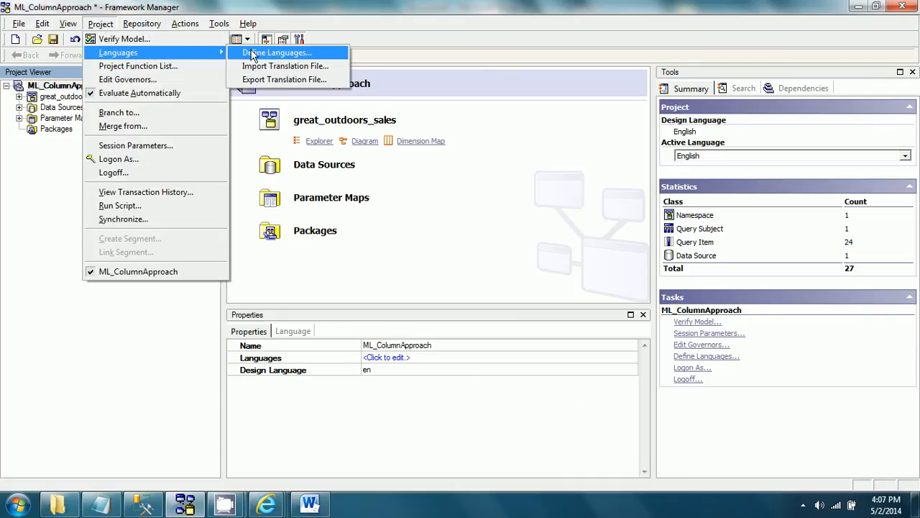
left_click(269, 53)
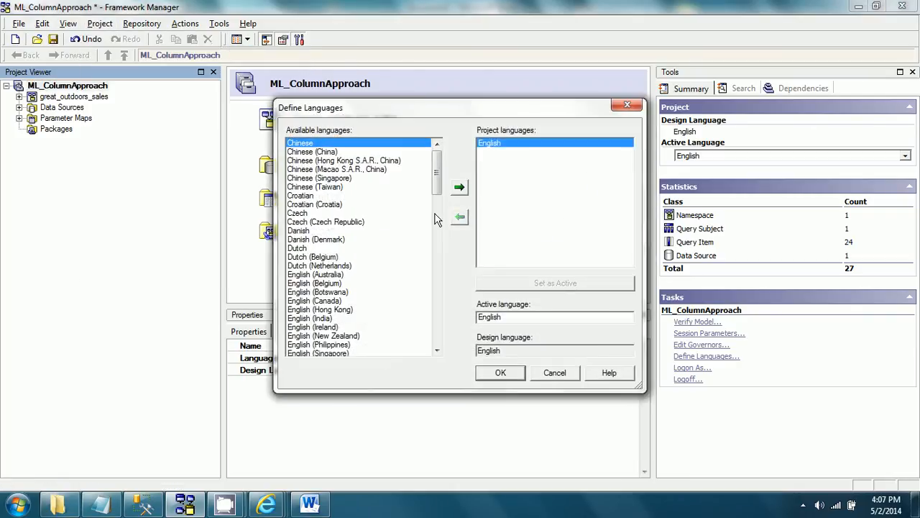
left_click_drag(440, 186, 442, 225)
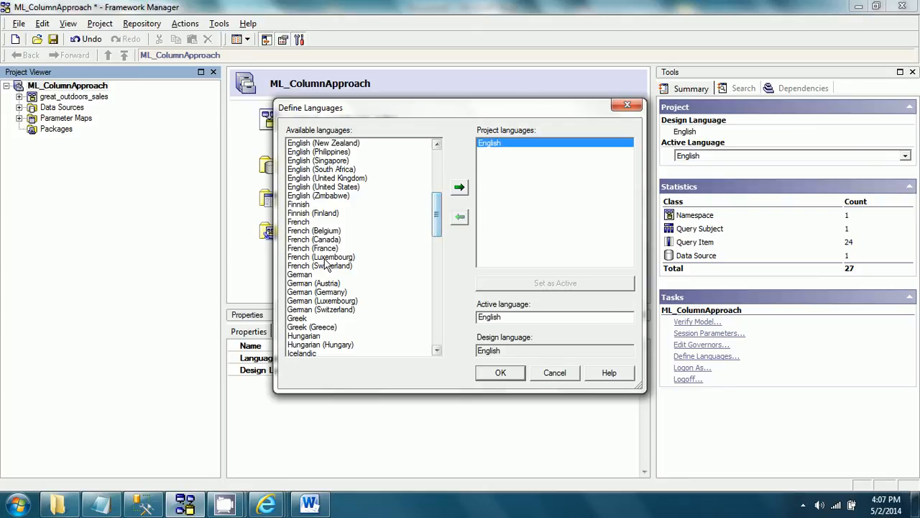
left_click(309, 223)
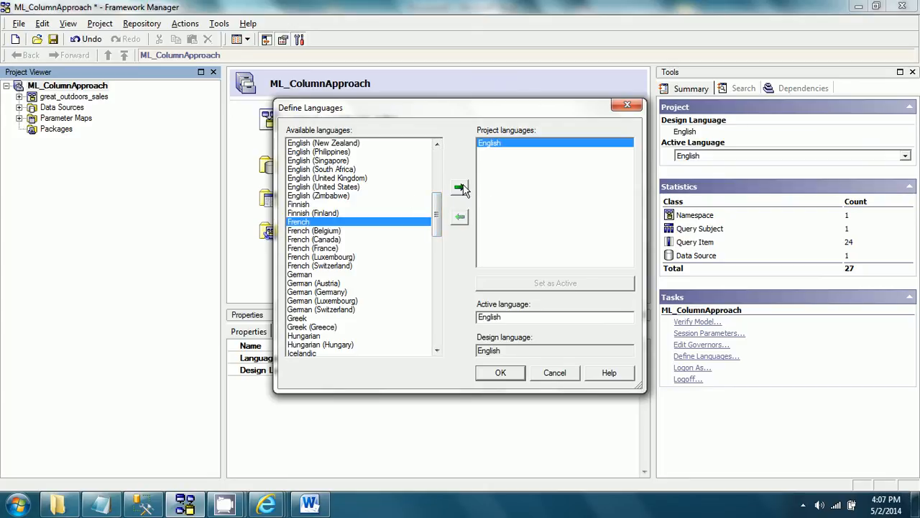
left_click(460, 187)
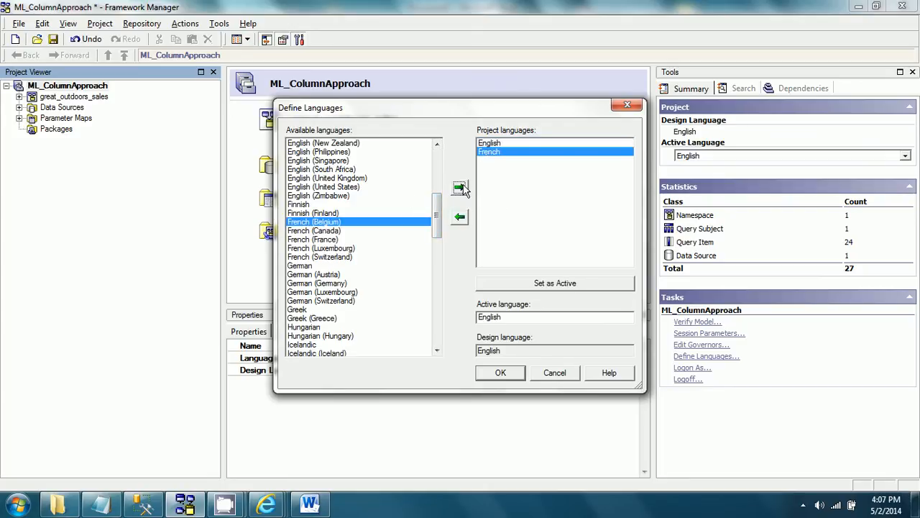
left_click(501, 373)
left_click(557, 307)
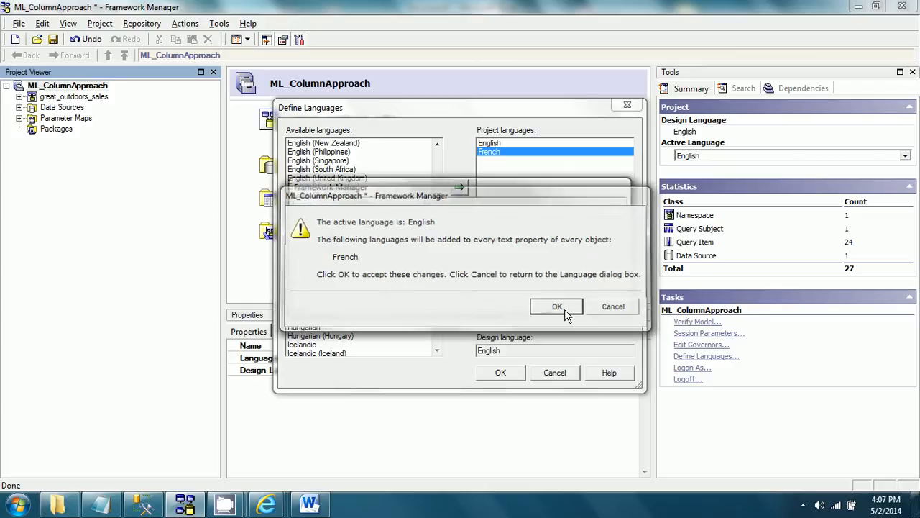
Step: Create a namespace named "Import View" under great_outdoors_sales
left_click(19, 97)
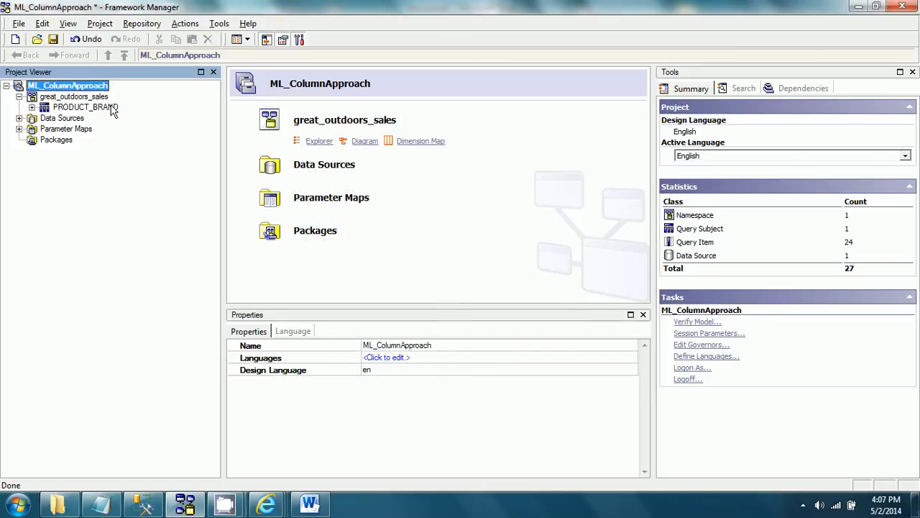
right_click(95, 99)
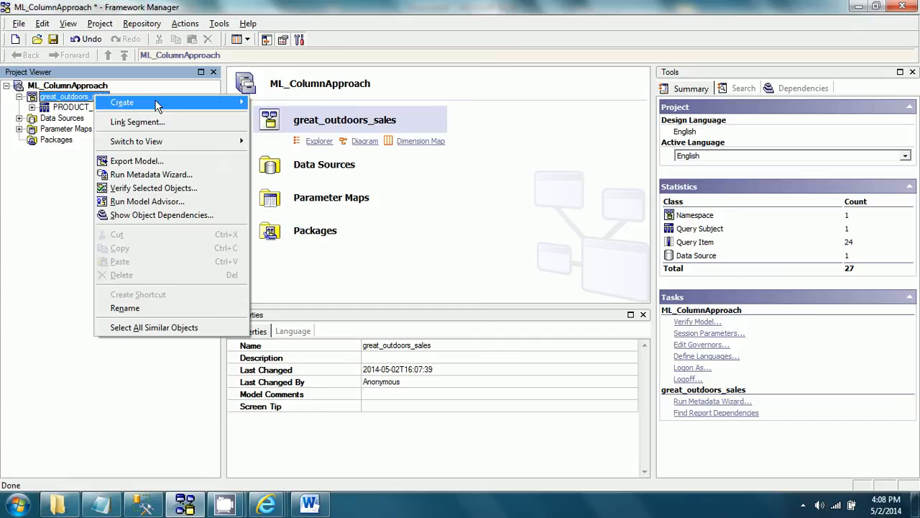
mouse_move(154, 100)
left_click(284, 130)
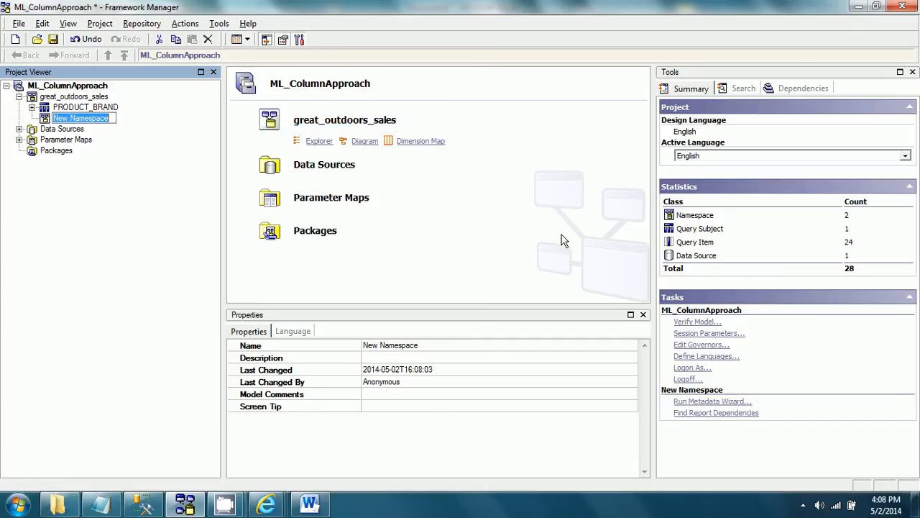
type("Import")
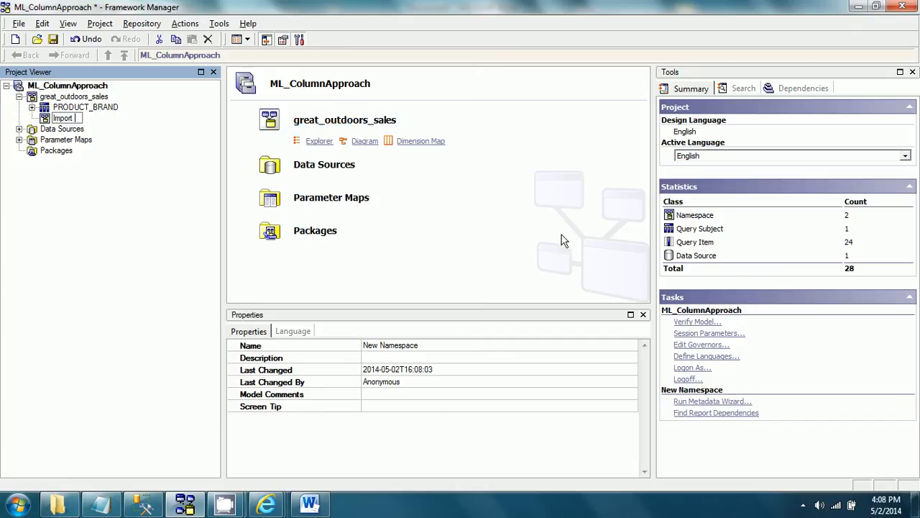
type(" View")
key("Return")
Step: Create a namespace named "Business View" under great_outdoors_sales
right_click(98, 97)
mouse_move(173, 105)
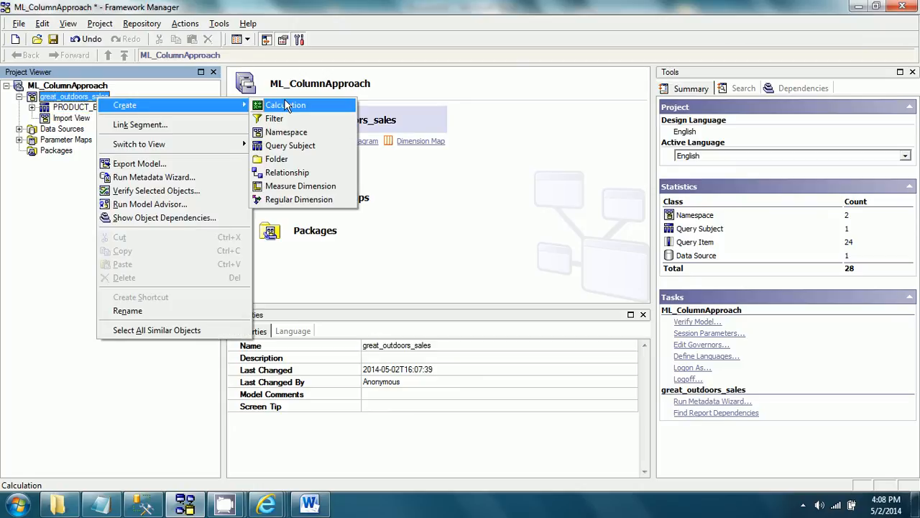
left_click(287, 131)
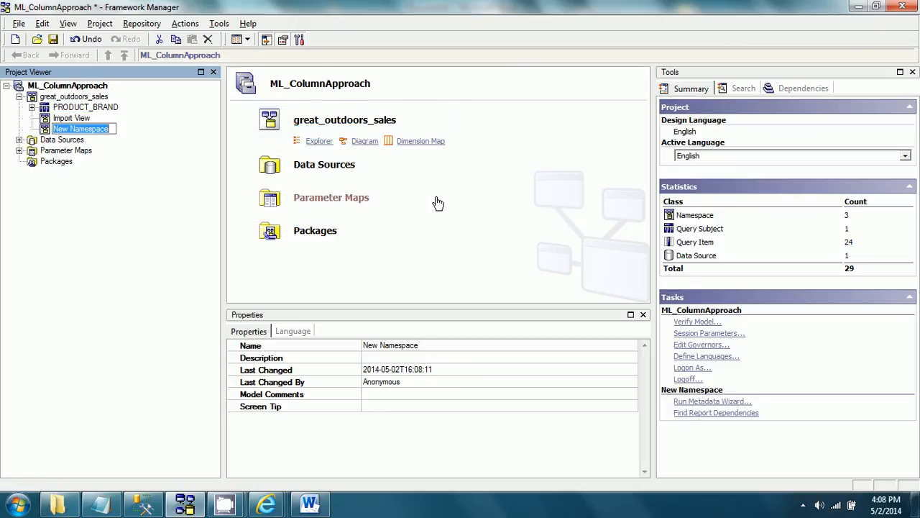
type("Business")
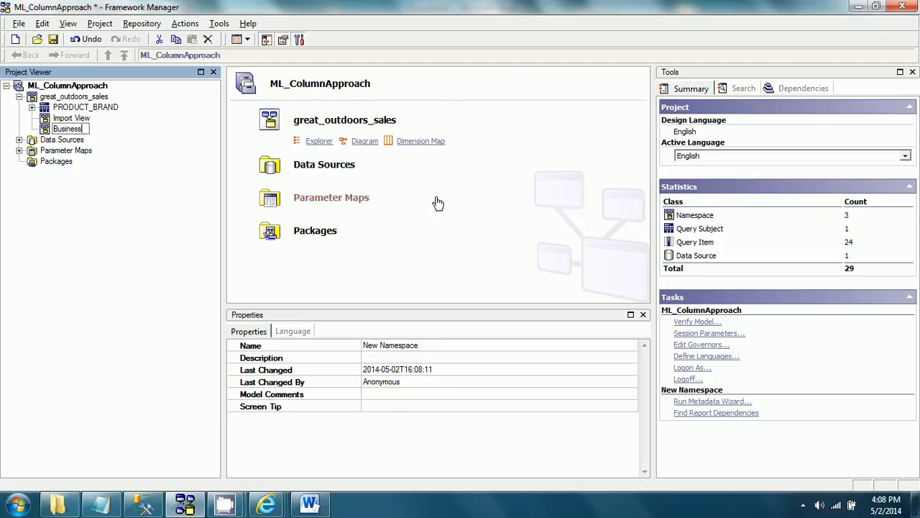
type(" View")
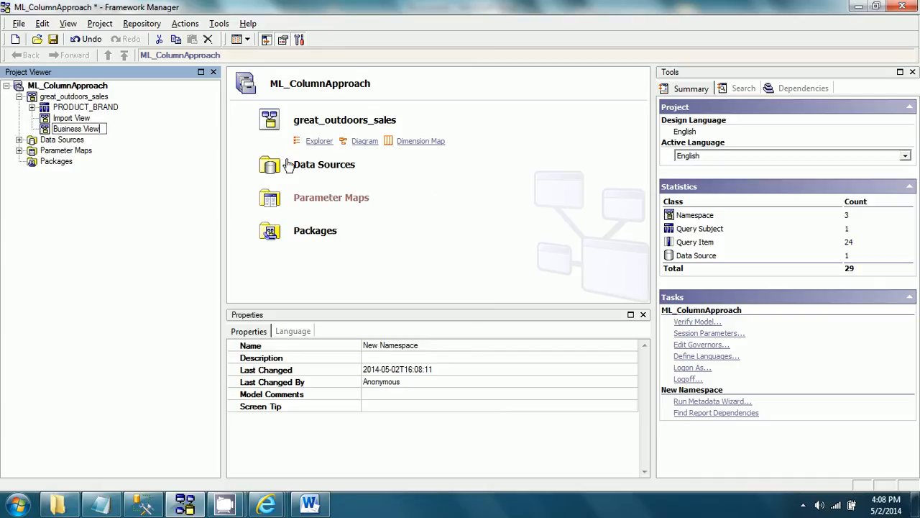
key("Return")
Step: Create a namespace named "Presentation View" under great_outdoors_sales
left_click(100, 96)
right_click(100, 96)
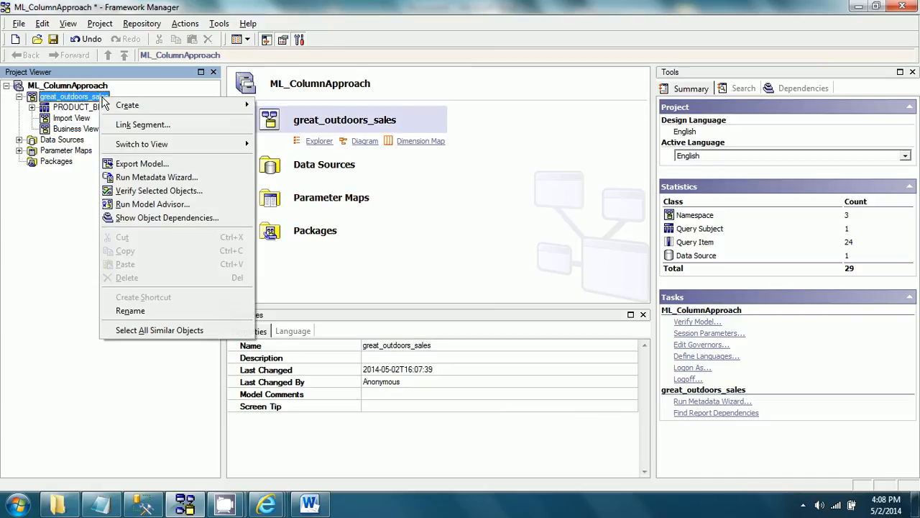
mouse_move(143, 107)
left_click(309, 132)
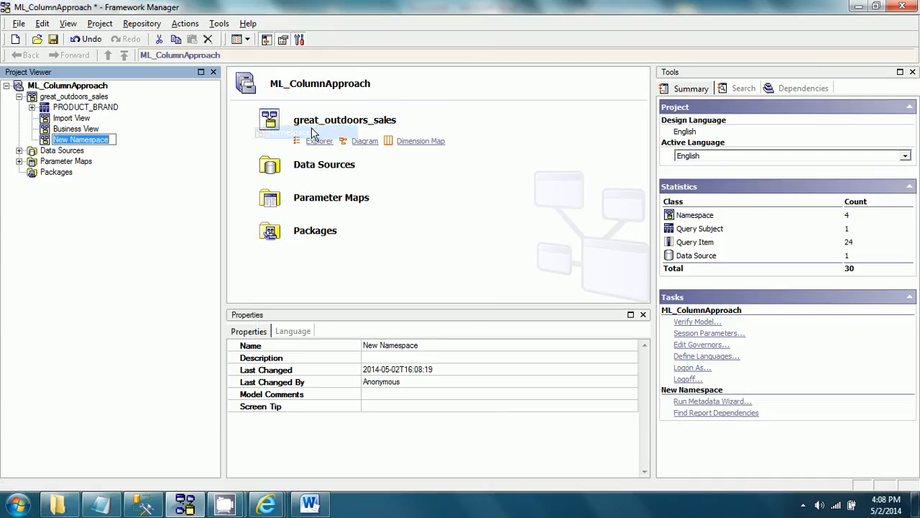
type("Presen")
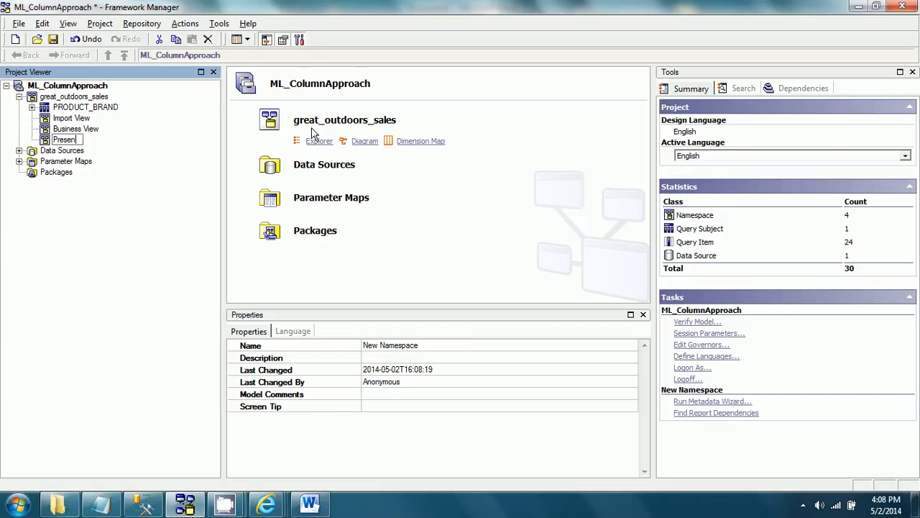
type("tation View")
key("Return")
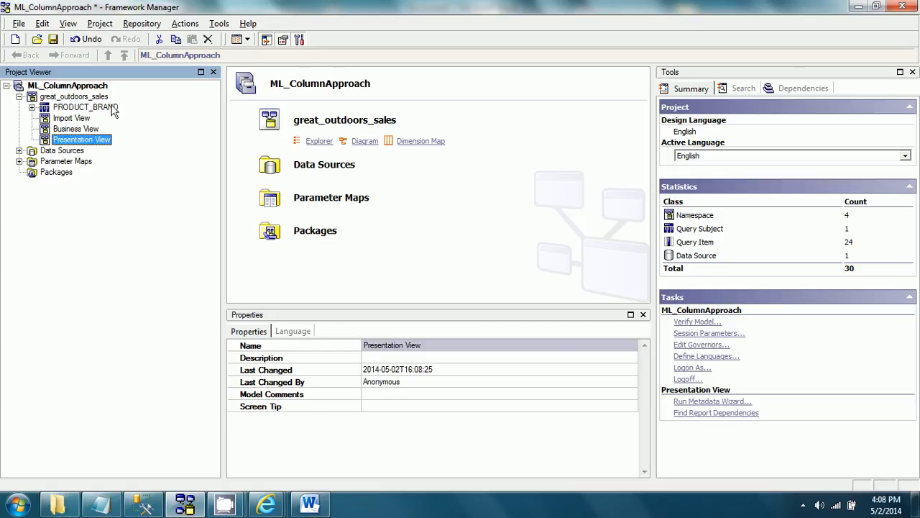
Step: Move the PRODUCT_BRAND query subject into the Import View namespace
left_click(85, 107)
left_click_drag(98, 107, 72, 118)
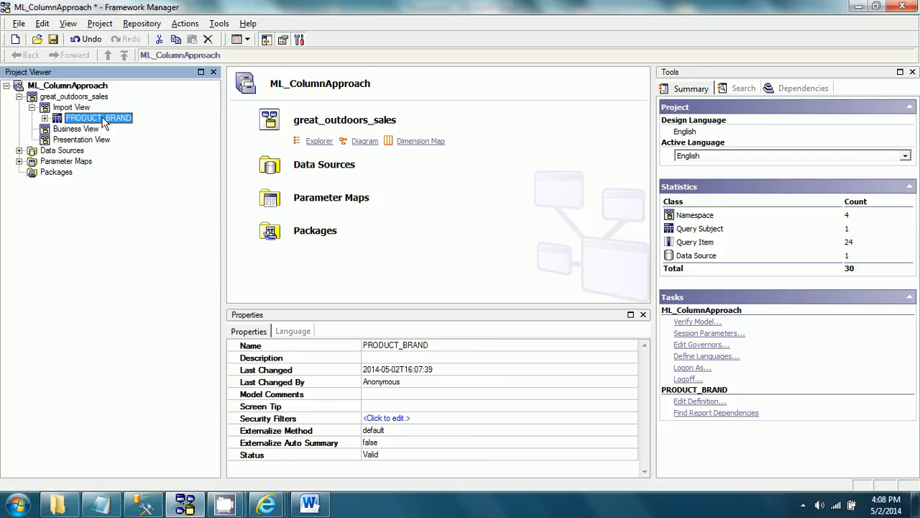
Step: Start a new parameter map named Language_Lookup, with keys entered manually or imported from a file
right_click(91, 167)
mouse_move(143, 165)
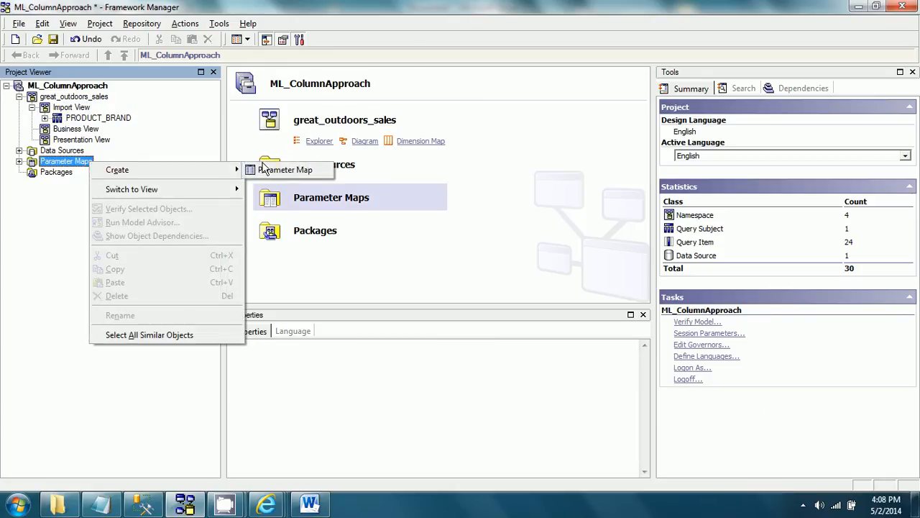
left_click(271, 171)
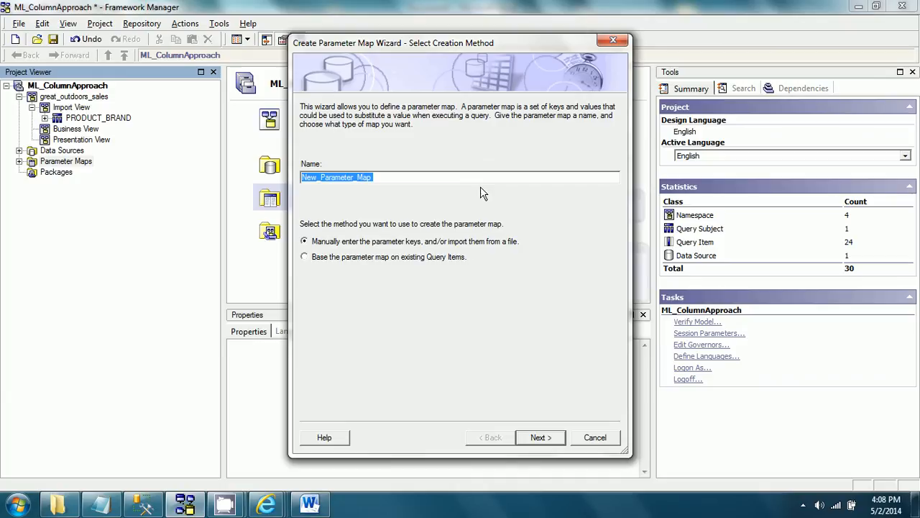
type("Language_")
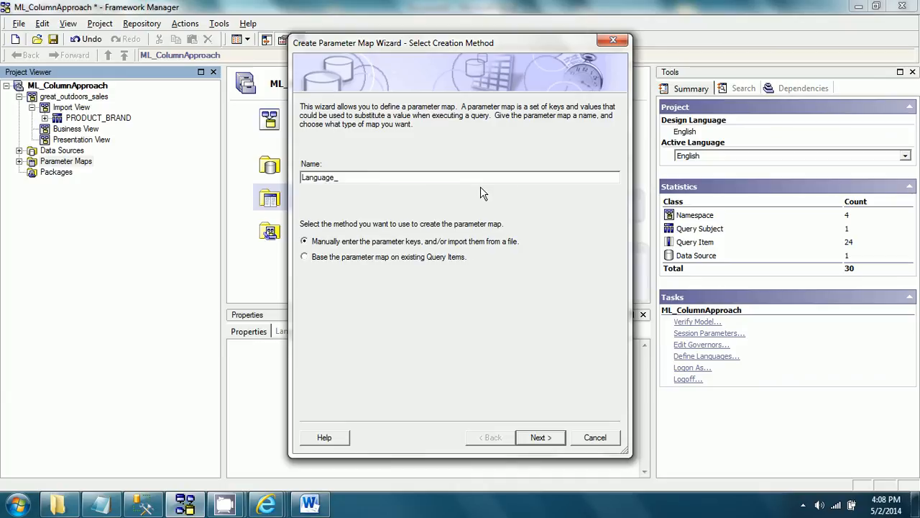
type("Lookup")
left_click(540, 438)
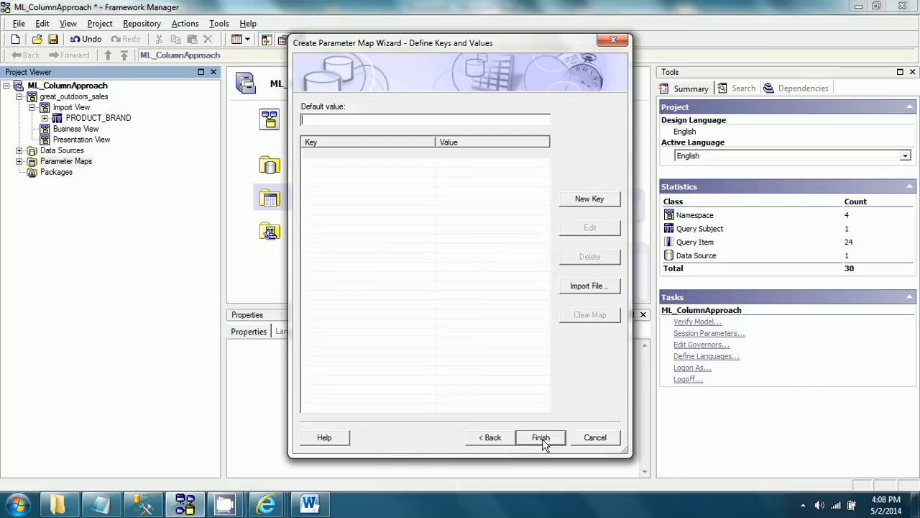
Step: Import the map's keys and values from the CSV file LanguageLookup.csv in the Cognos10.2.1 FMProjects folder
left_click(587, 286)
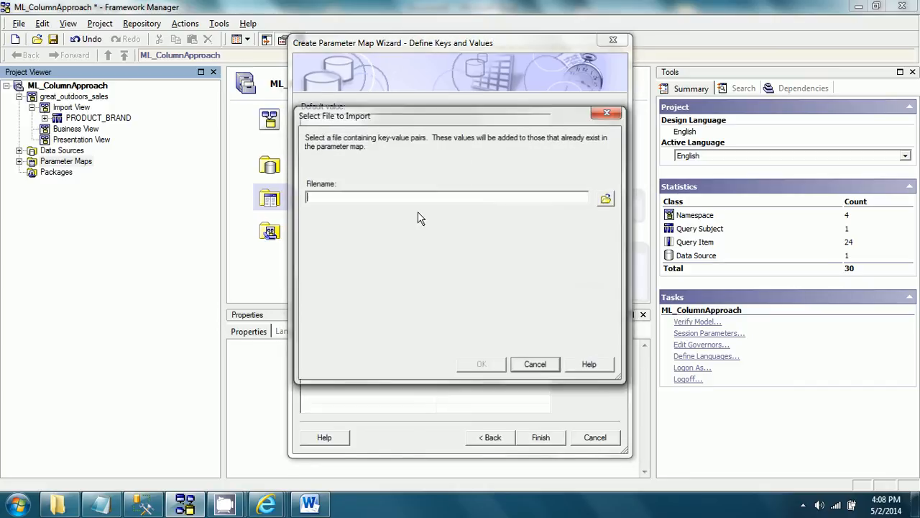
left_click(608, 199)
left_click(325, 171)
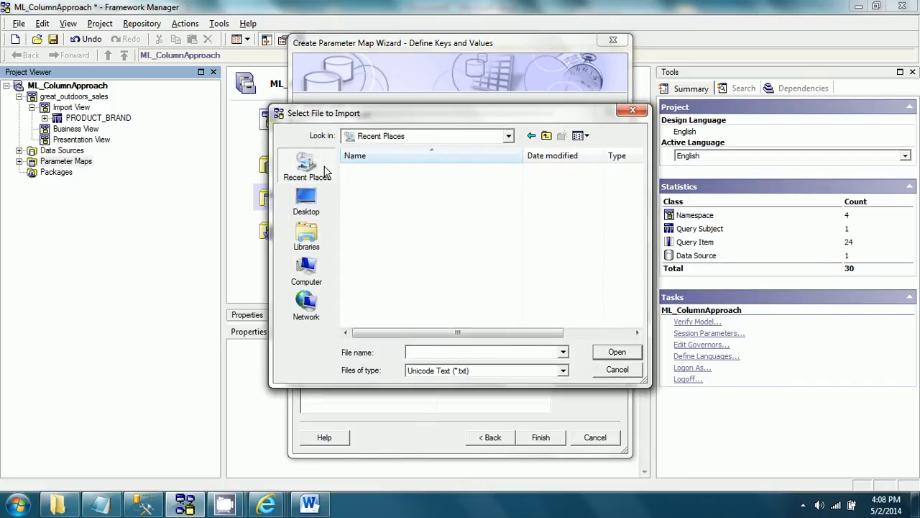
double_click(392, 299)
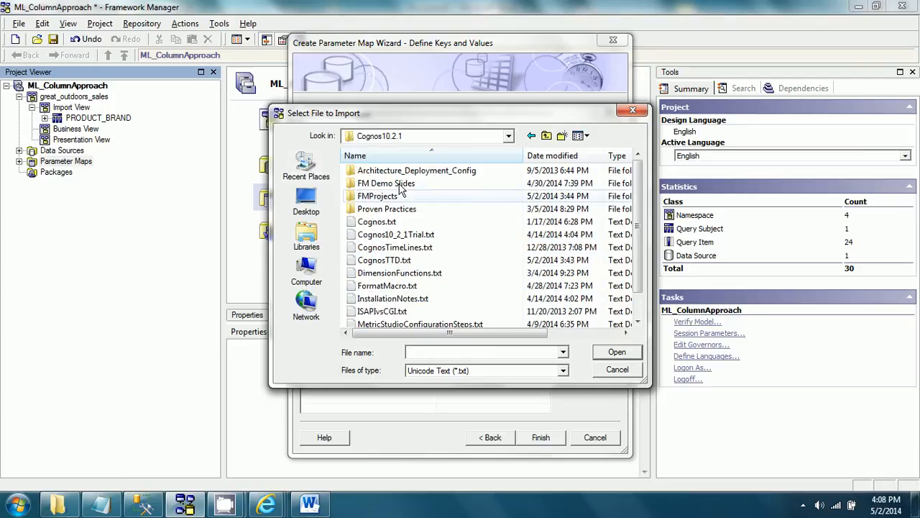
double_click(400, 196)
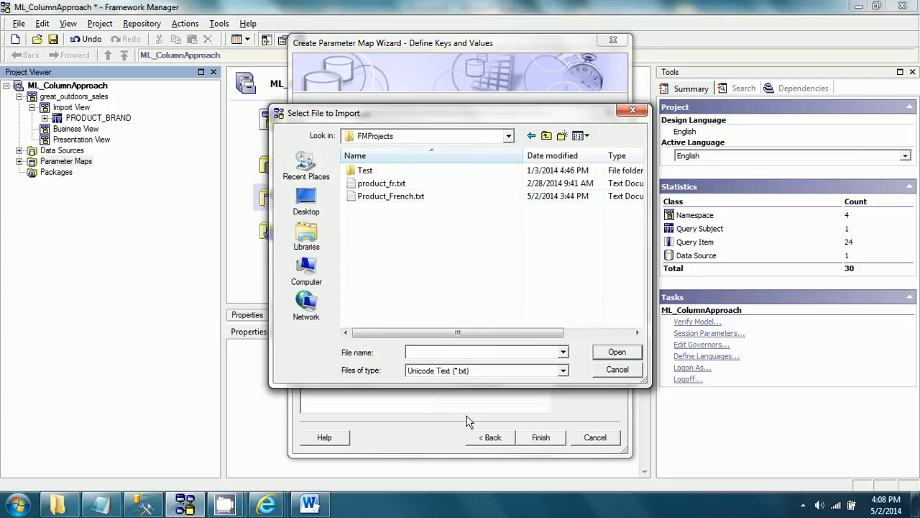
left_click(464, 370)
left_click(446, 392)
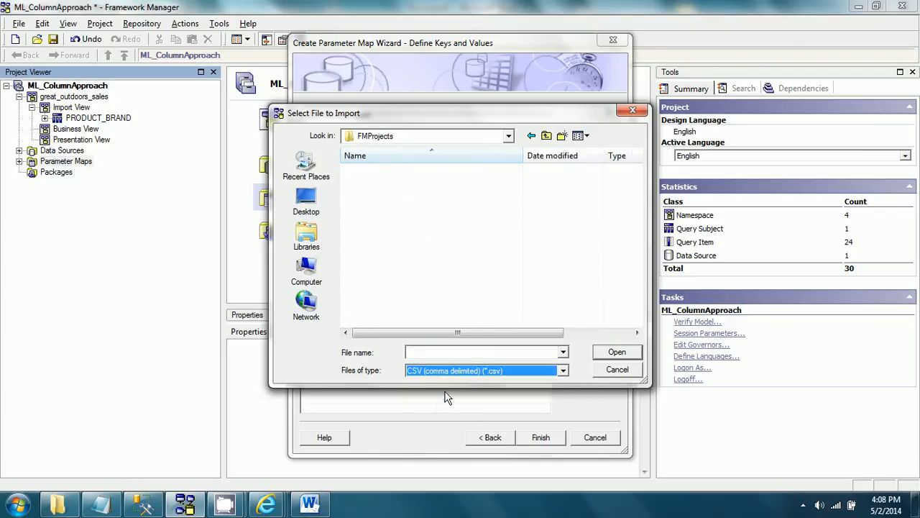
left_click(396, 183)
left_click(610, 353)
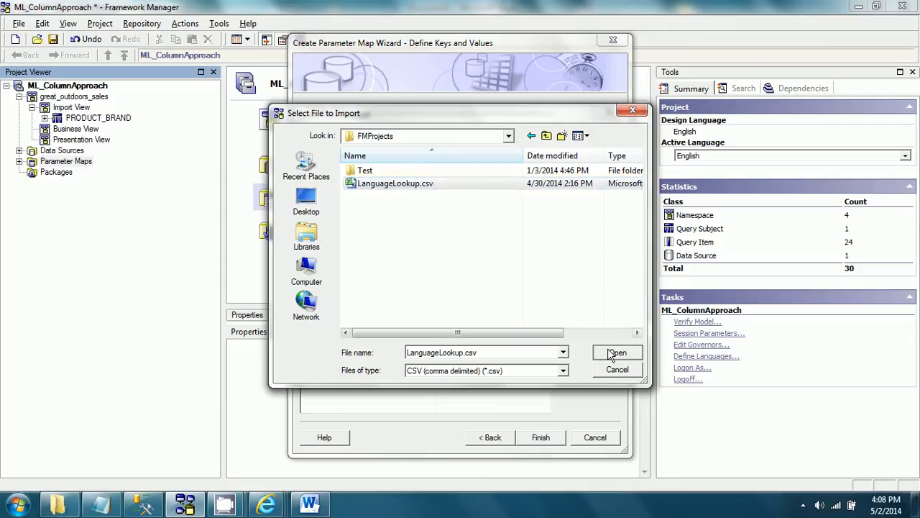
left_click(495, 369)
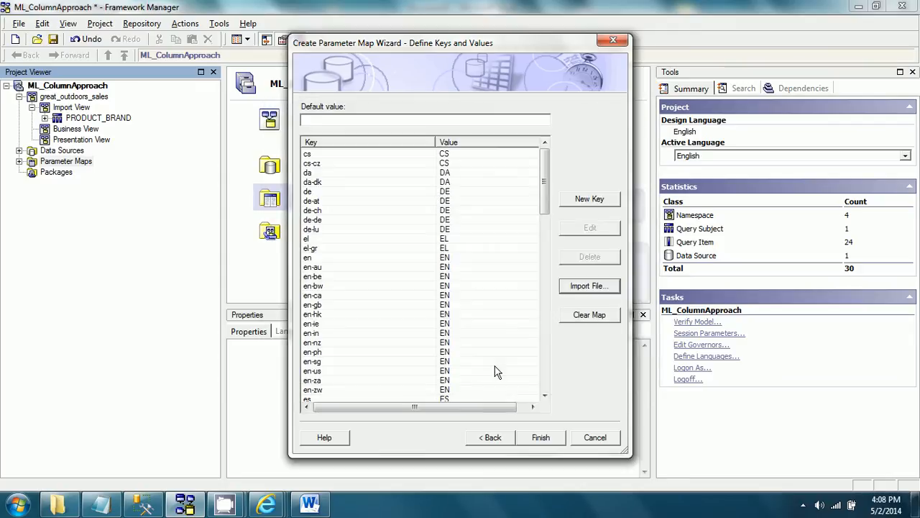
Step: Review the imported language keys and values, set the map's default value to EN and finish creating the map
left_click(322, 156)
left_click(336, 183)
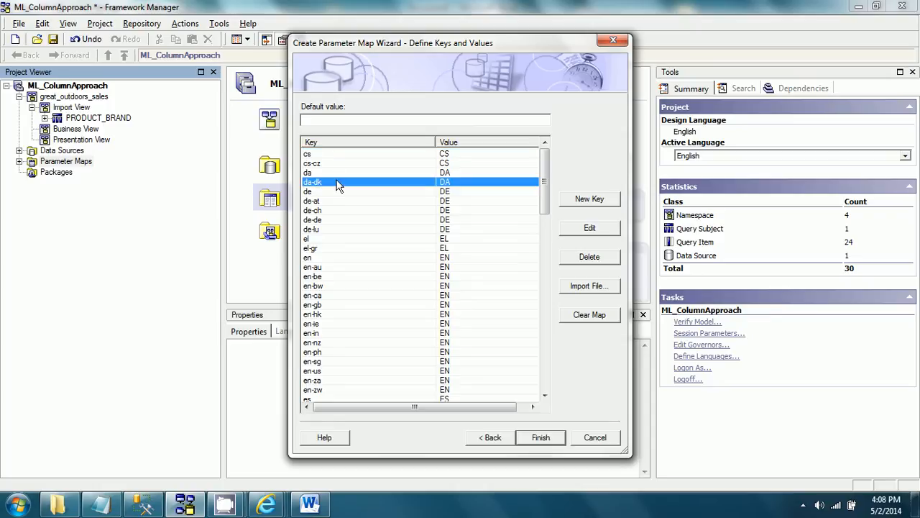
left_click(327, 155)
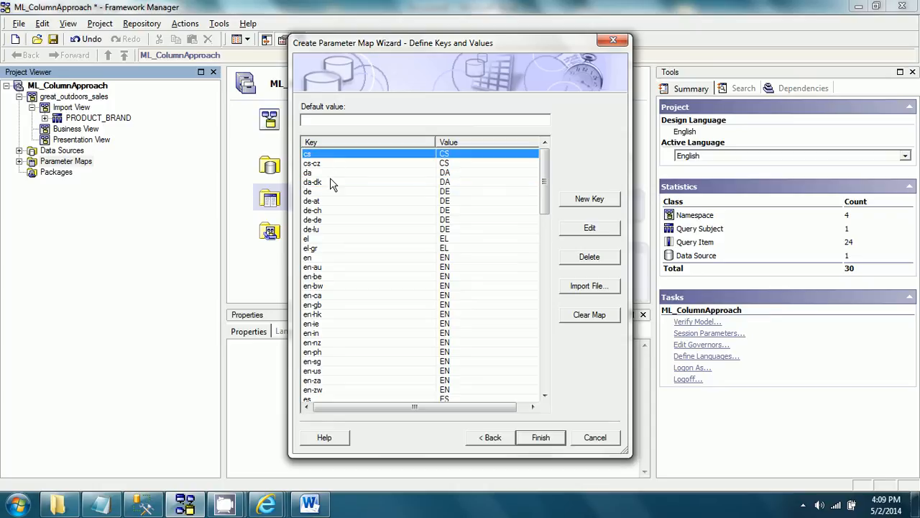
left_click(491, 157)
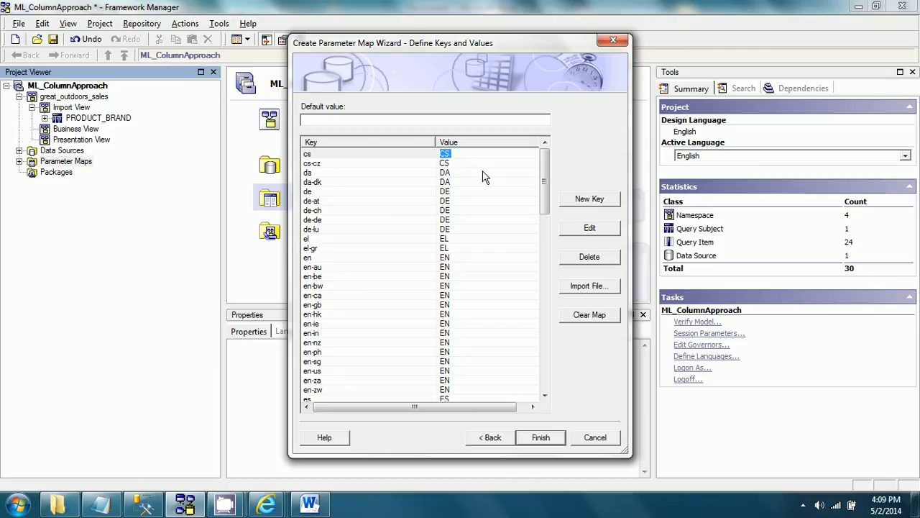
left_click(381, 119)
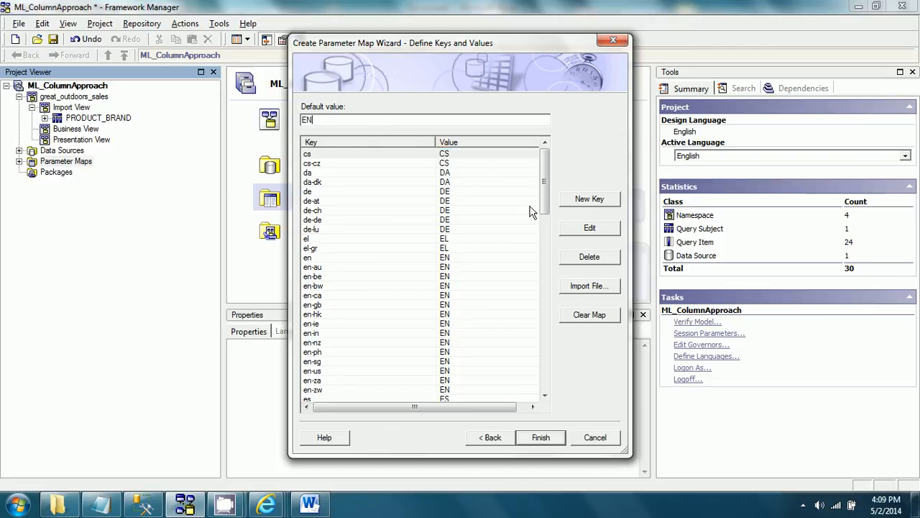
left_click(540, 437)
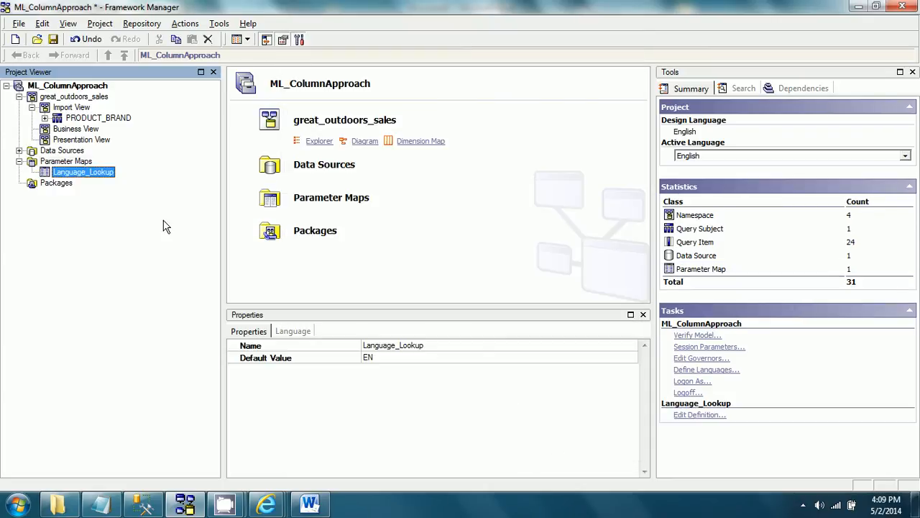
Step: Create a model-based query subject named "Product Brand" in the Business View namespace
right_click(83, 130)
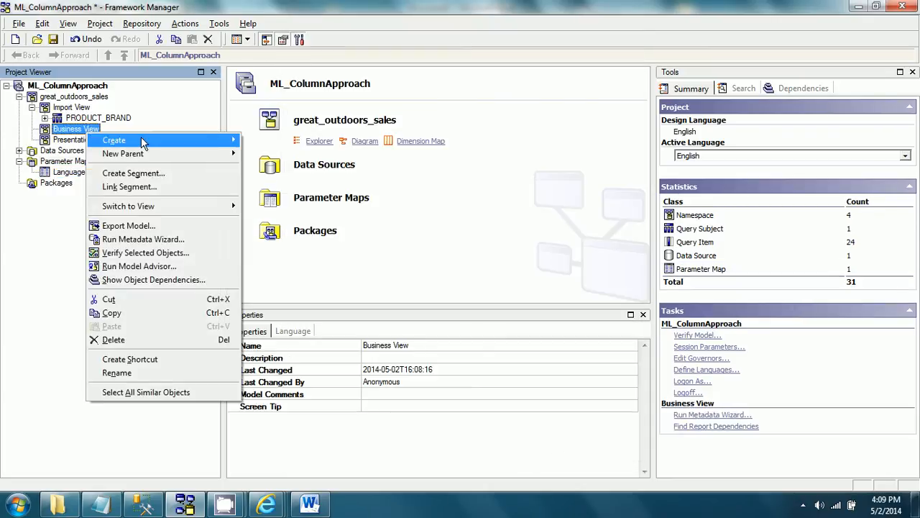
mouse_move(202, 140)
left_click(280, 181)
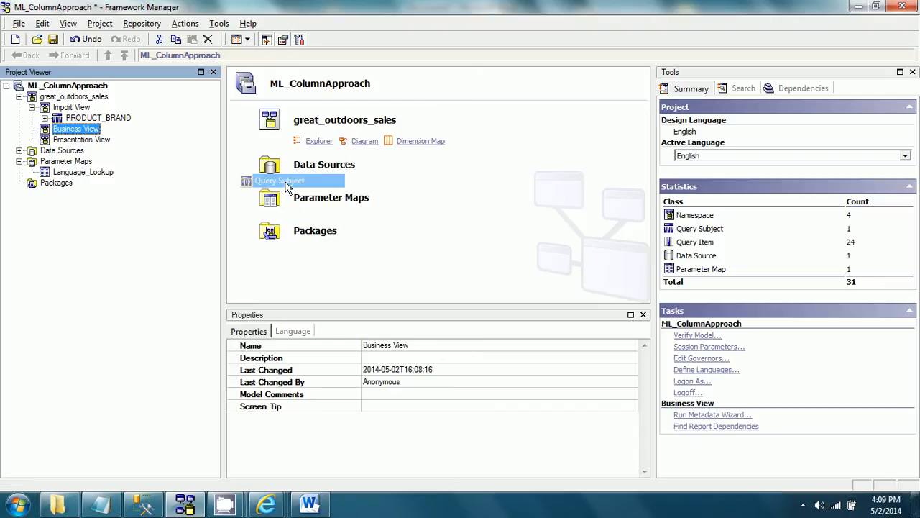
type("Produc")
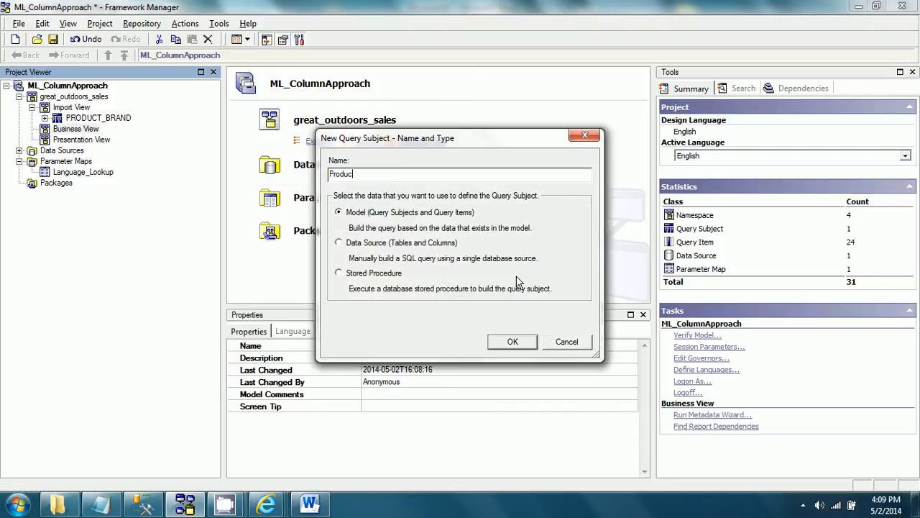
type("t Brand")
left_click(512, 343)
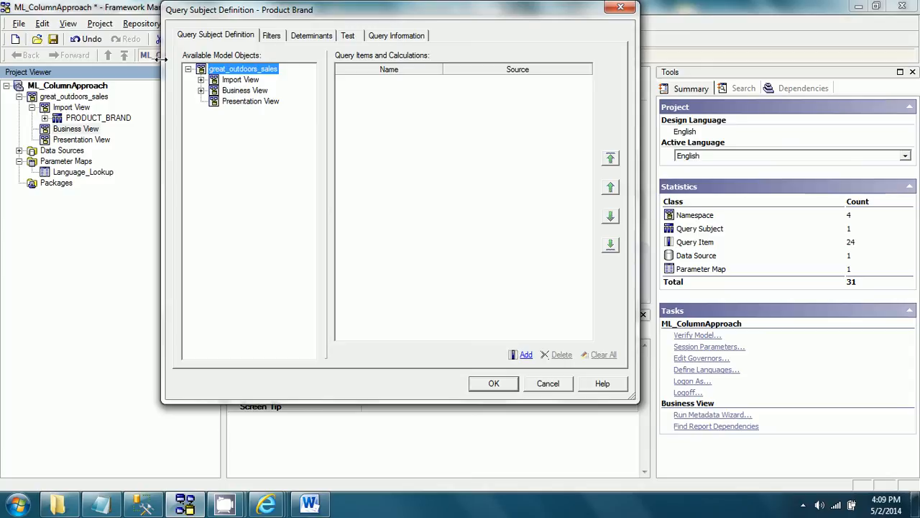
Step: Add PRODUCT_BRAND_CODE from the Import View's PRODUCT_BRAND to the new query subject's items
left_click(200, 79)
left_click(214, 91)
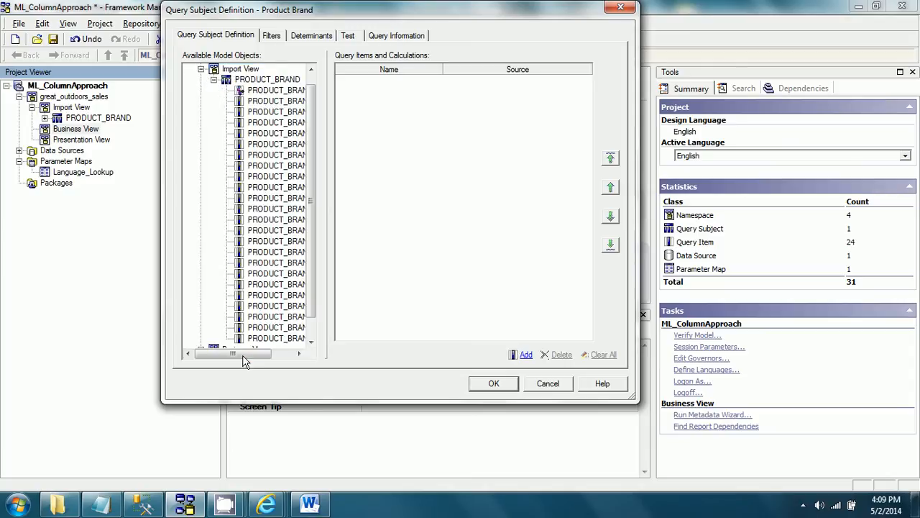
left_click_drag(240, 353, 262, 354)
left_click(243, 84)
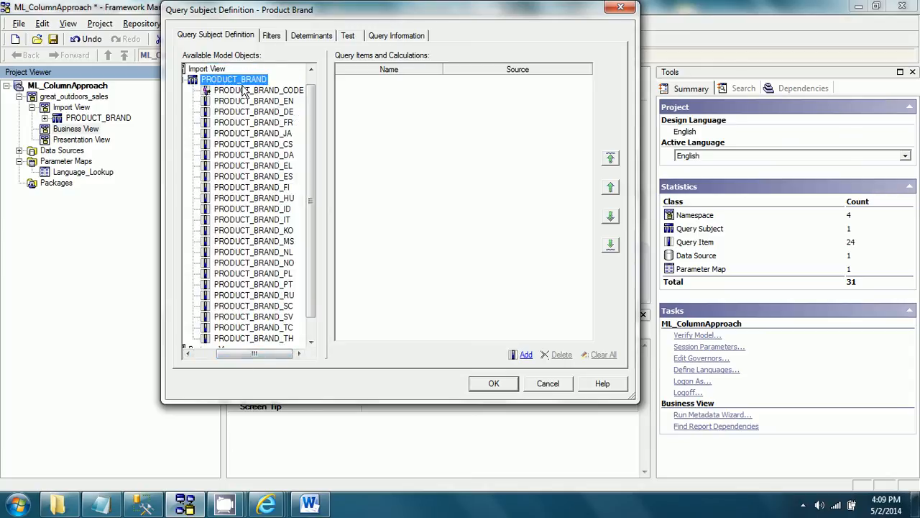
double_click(260, 93)
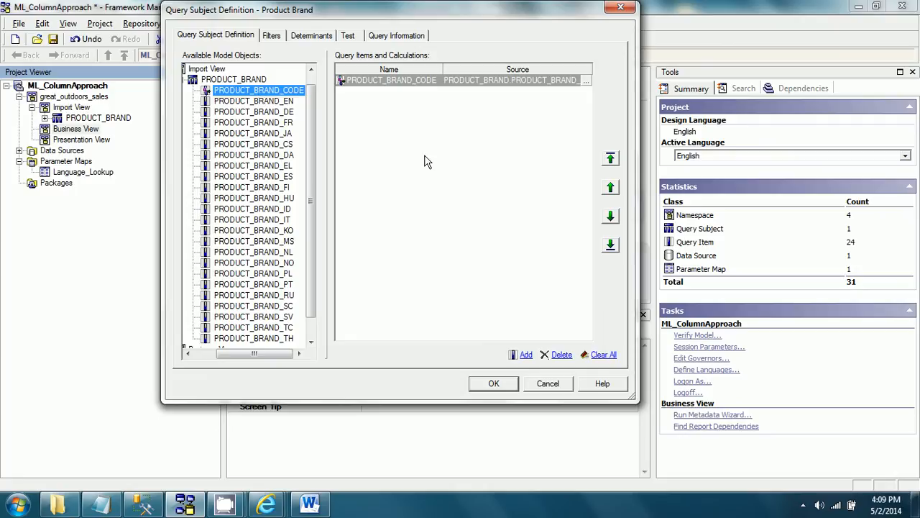
Step: Rename the PRODUCT_BRAND_CODE query item to "Product Brand"
double_click(584, 82)
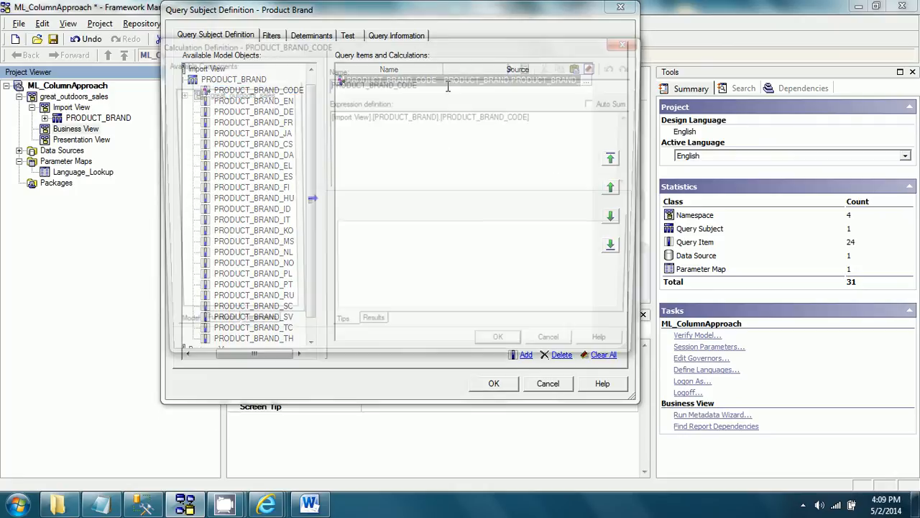
double_click(447, 84)
type("Product Brand")
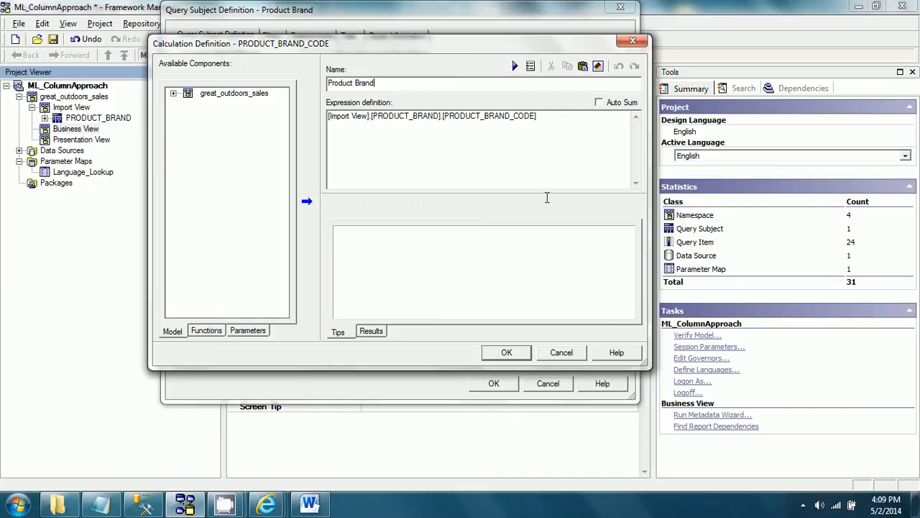
left_click(506, 352)
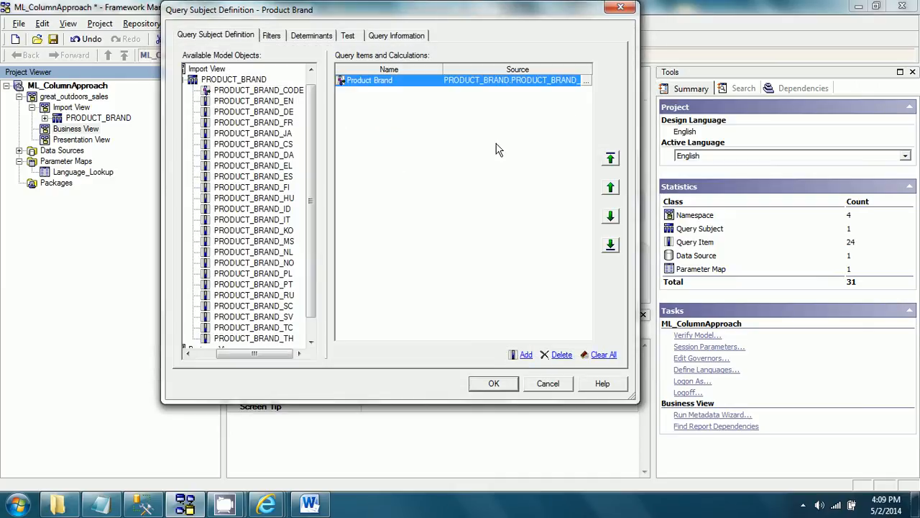
Step: Change the code query item's name to "Product Brand Code"
left_click(527, 357)
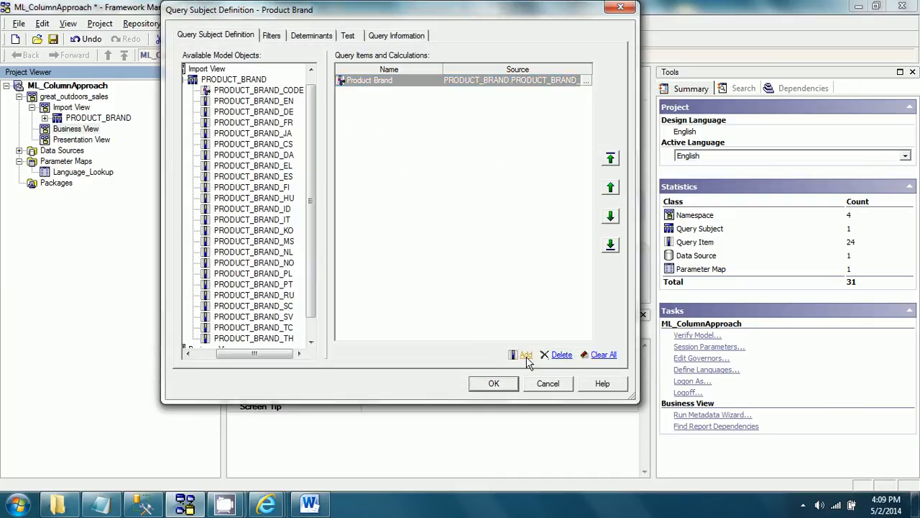
left_click(563, 356)
double_click(585, 81)
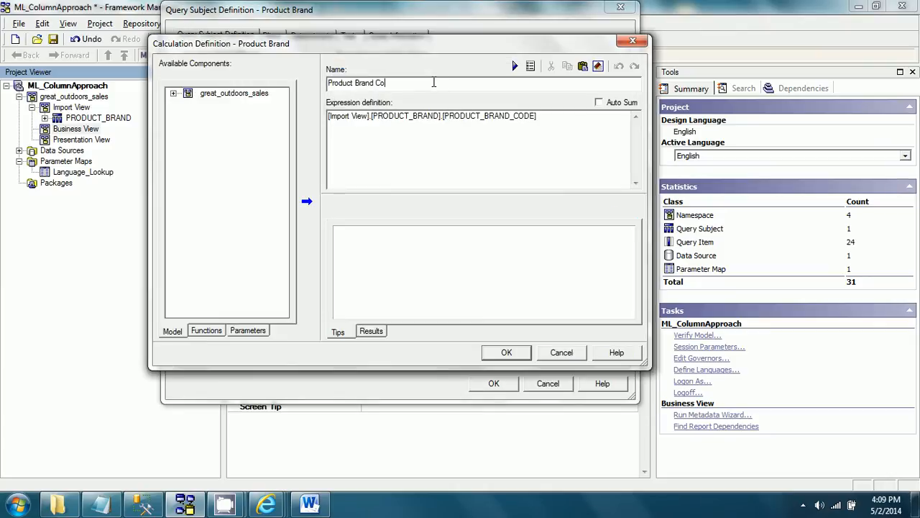
left_click(506, 353)
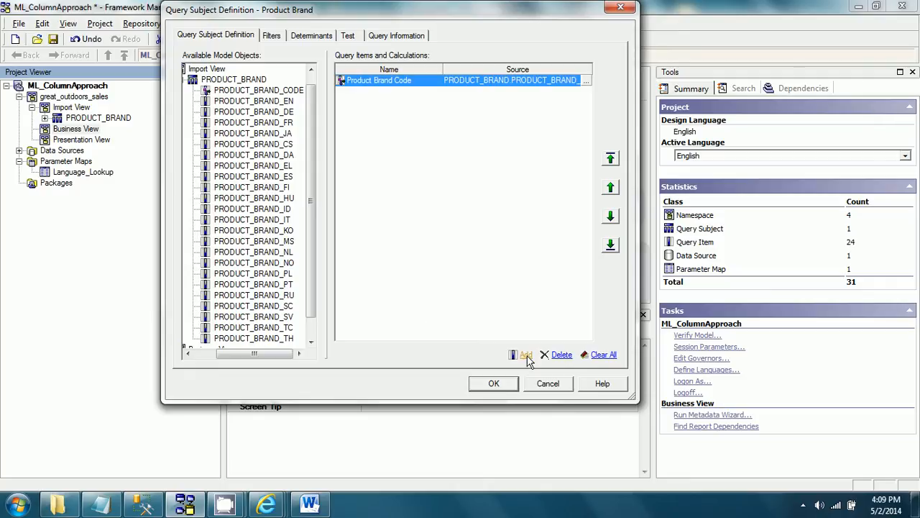
Step: Add a calculated query item named "Product Brand Name" to the Product Brand query subject
left_click(523, 354)
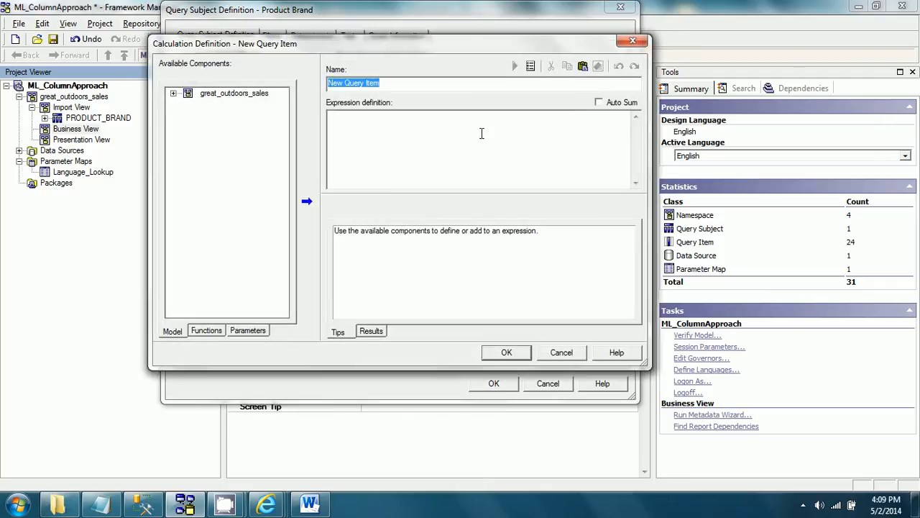
type("Product Br")
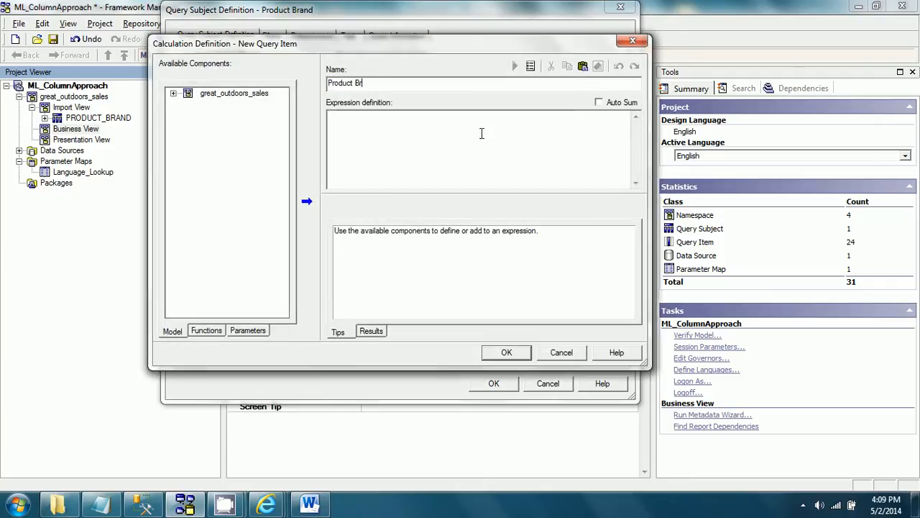
type("and Name")
Step: Set the calculation's expression to # '[Import View].[PRODUCT_BRAND].[PRODUCT_BRAND_' + $Language_Lookup{$runLocale} +']' #, using the macro text kept in Notepad
left_click(101, 503)
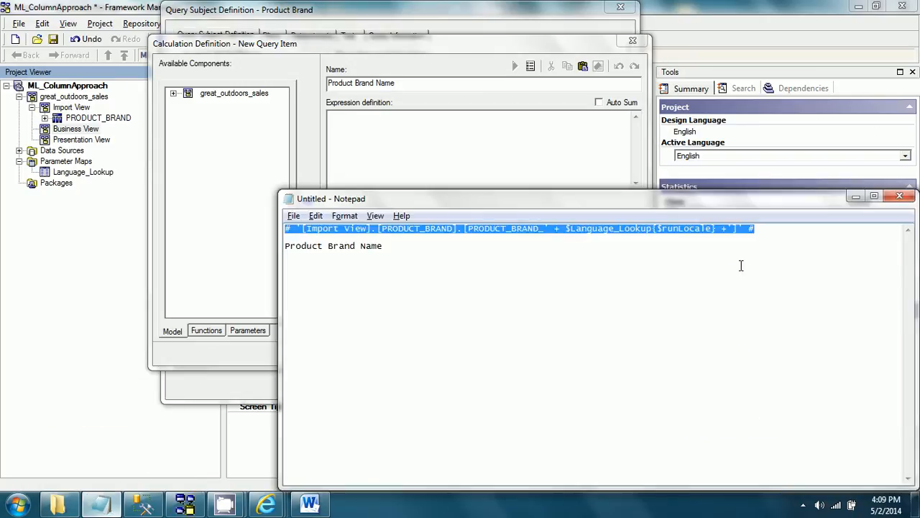
left_click(519, 143)
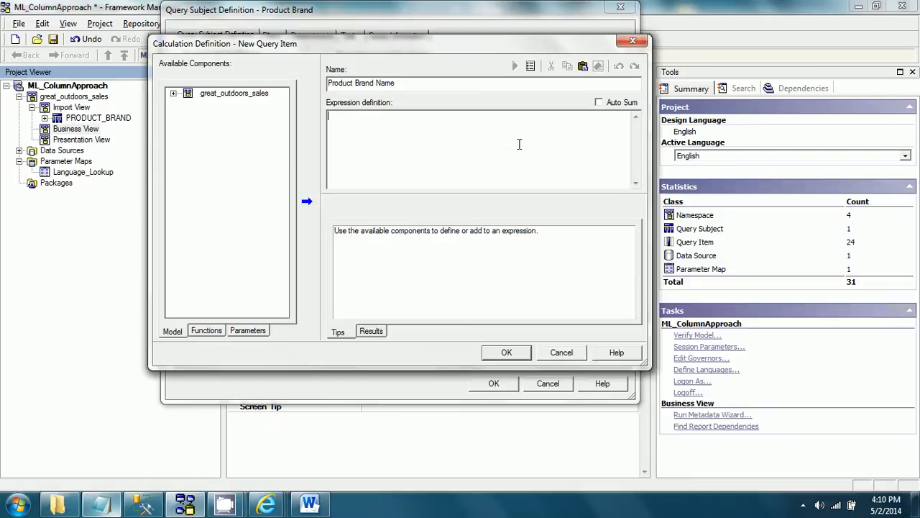
type("# '[Import View].[PRODUCT_BRAND].[PRODUCT_BRAND_' + $Language_Lookup{$runLocale} +']' #")
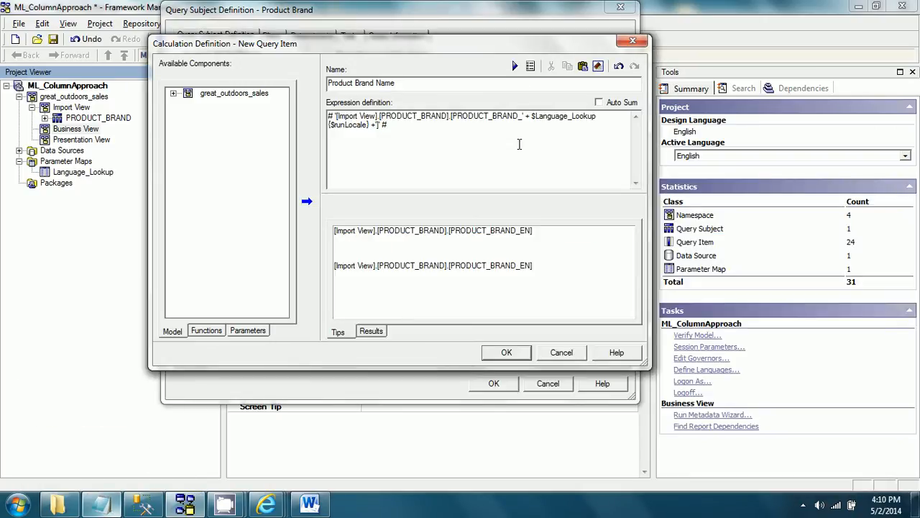
Step: Switch to the Word document and examine the macro expression's # delimiters, column path string, Language_lookup parameter map and $runLocale parameter
left_click(315, 503)
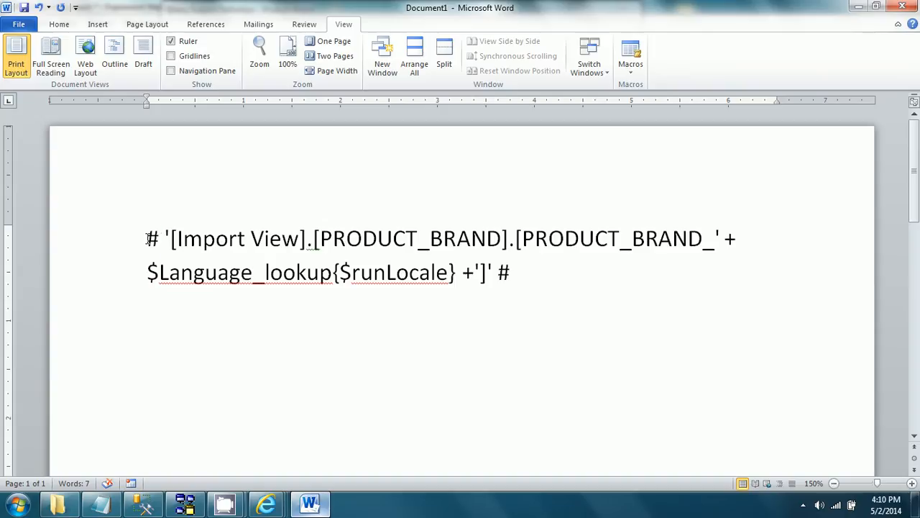
left_click_drag(147, 238, 159, 239)
left_click_drag(513, 269, 499, 270)
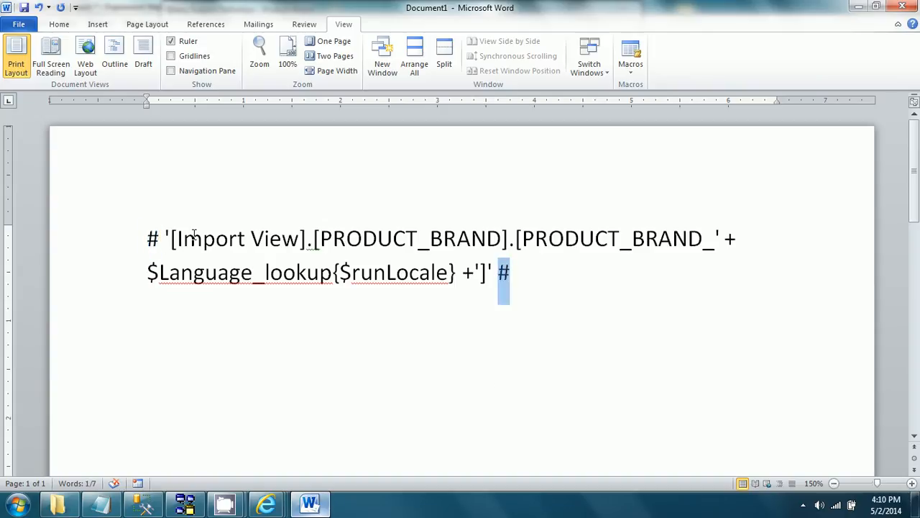
left_click_drag(172, 238, 646, 230)
left_click_drag(706, 234, 714, 235)
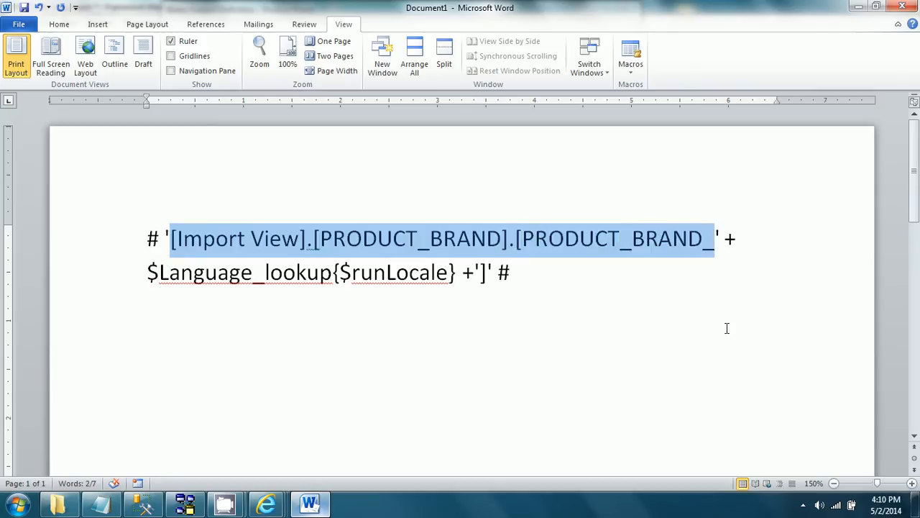
left_click(718, 263)
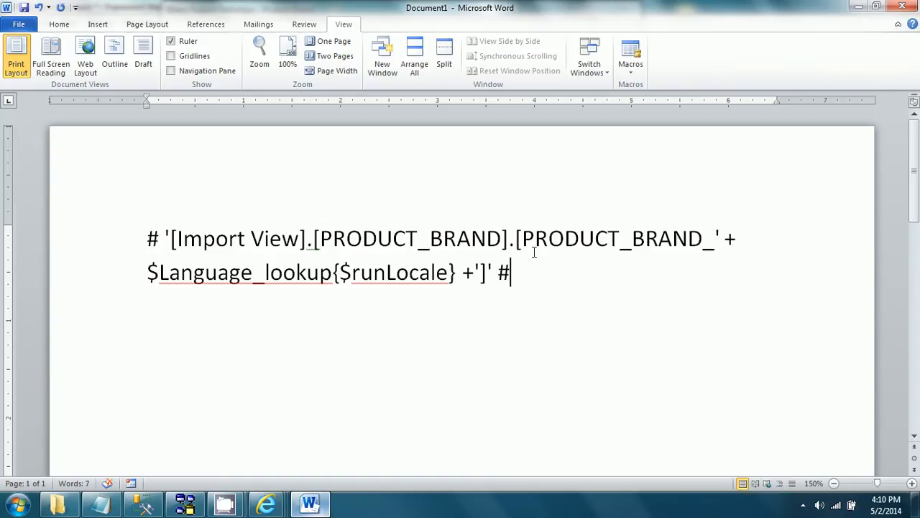
left_click_drag(157, 273, 275, 278)
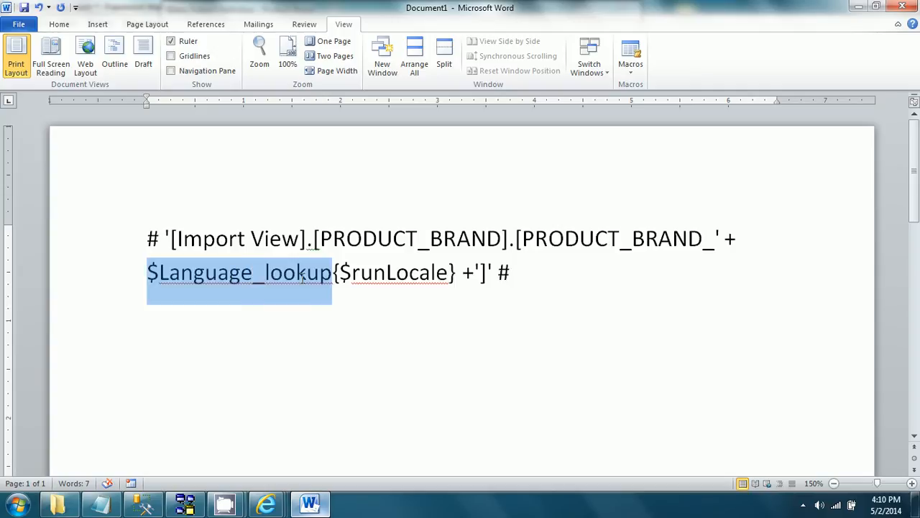
left_click(371, 307)
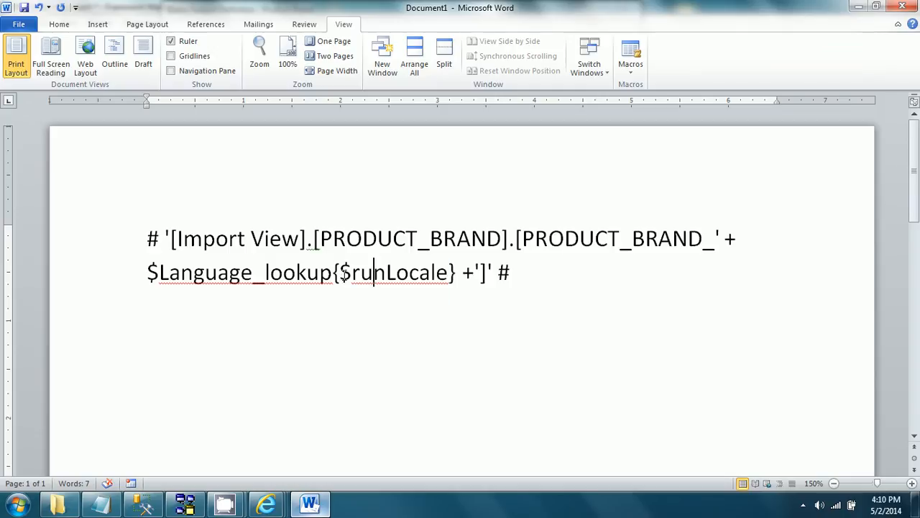
double_click(345, 275)
left_click(459, 318)
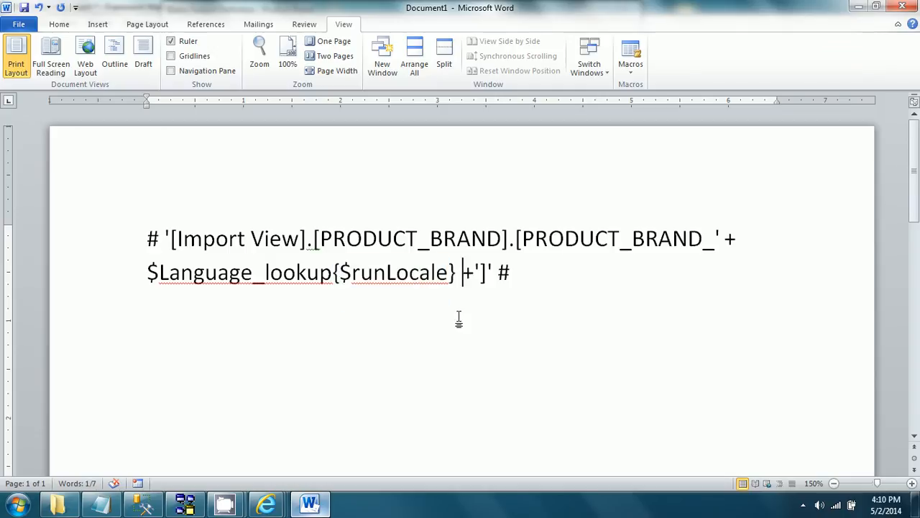
Step: Return to Framework Manager and accept the Product Brand Name calculation and the Product Brand query subject definition
key("alt+Tab")
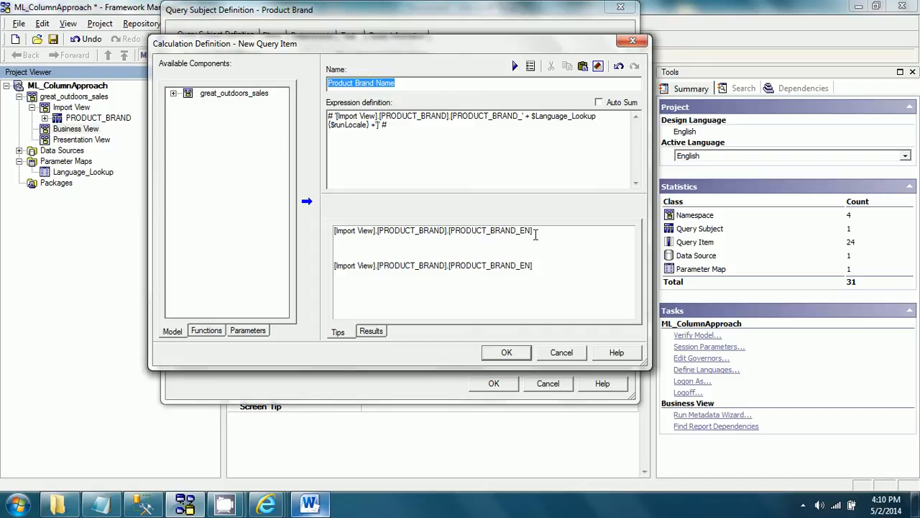
left_click(508, 352)
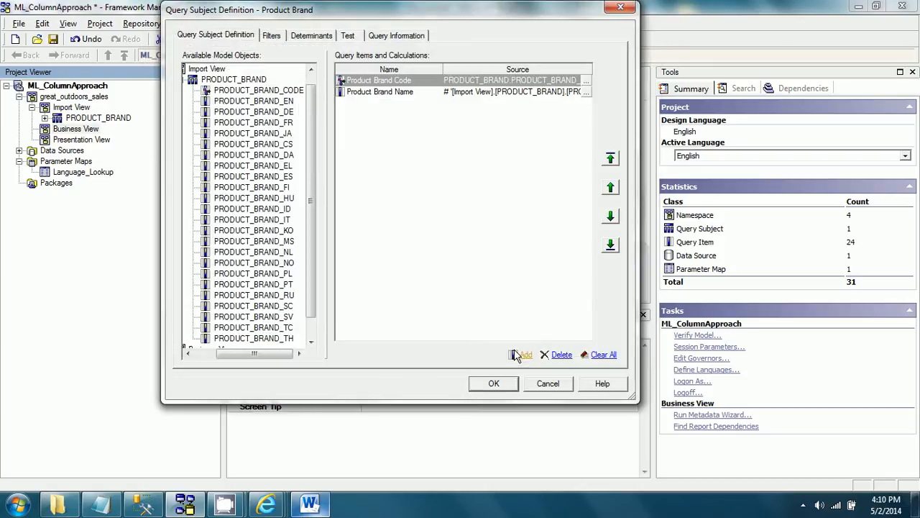
left_click(493, 387)
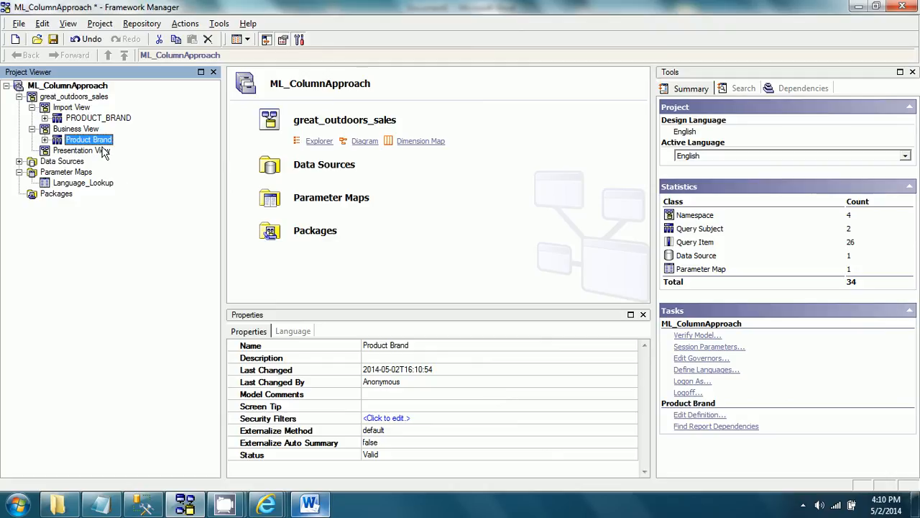
Step: Start a translation file import for the project with English as the source language and French as the target
left_click(100, 23)
mouse_move(122, 53)
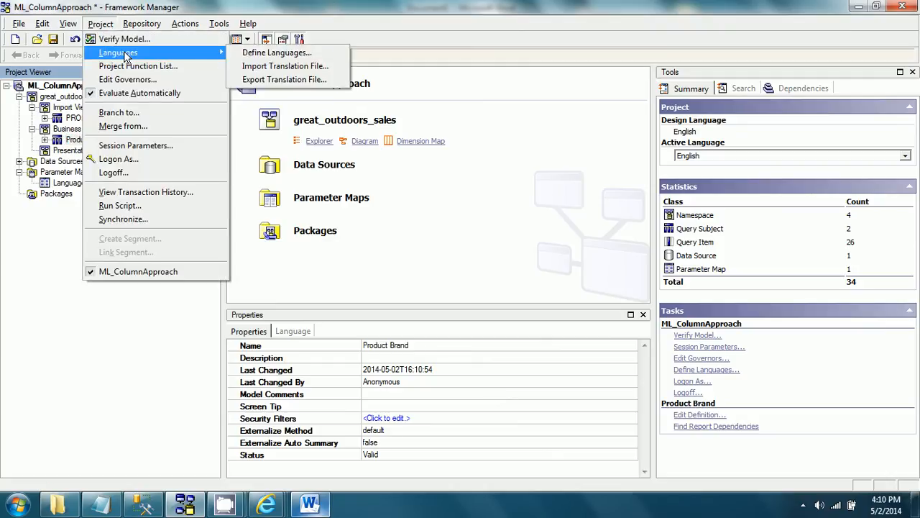
left_click(263, 72)
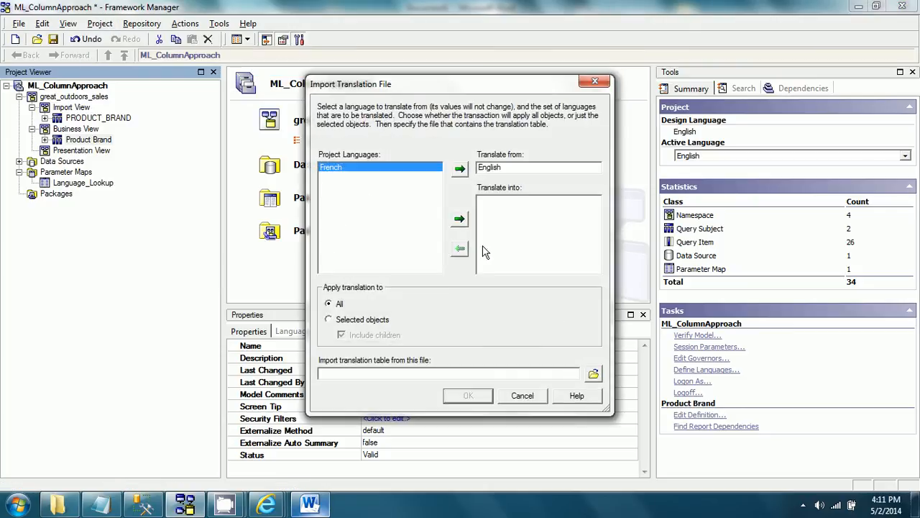
left_click(459, 219)
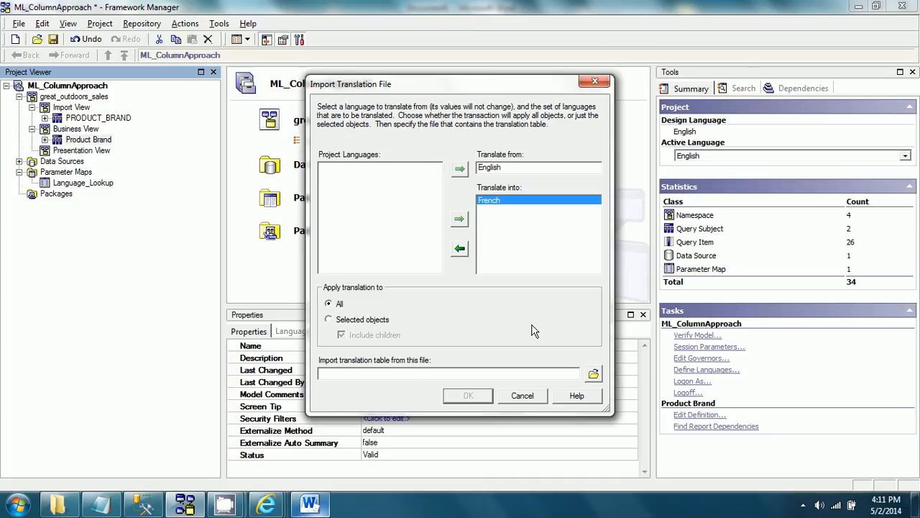
Step: Choose Product_French.txt from the FMProjects folder as the translation table to import
left_click(433, 373)
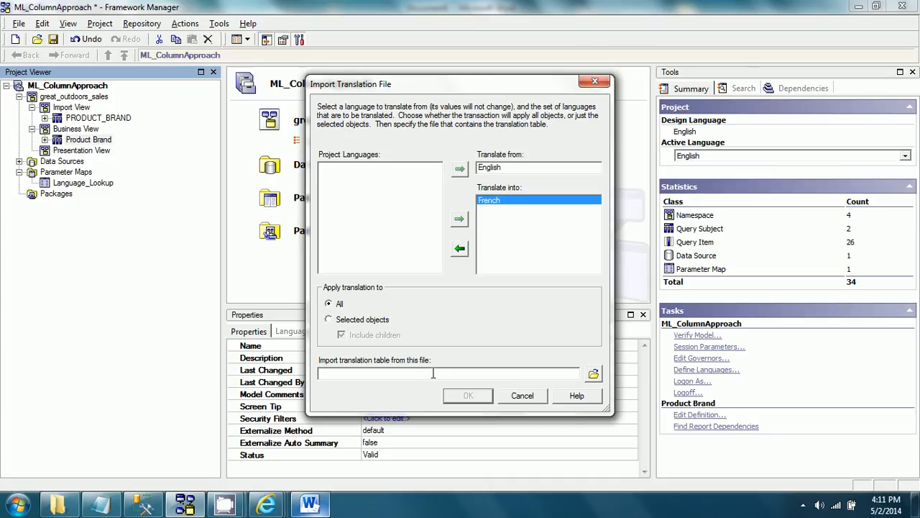
left_click(595, 374)
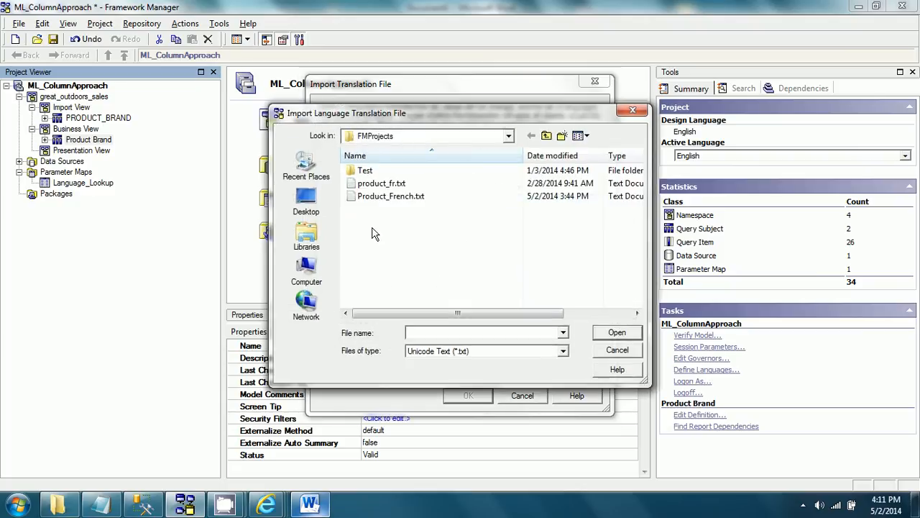
left_click(390, 196)
left_click(620, 335)
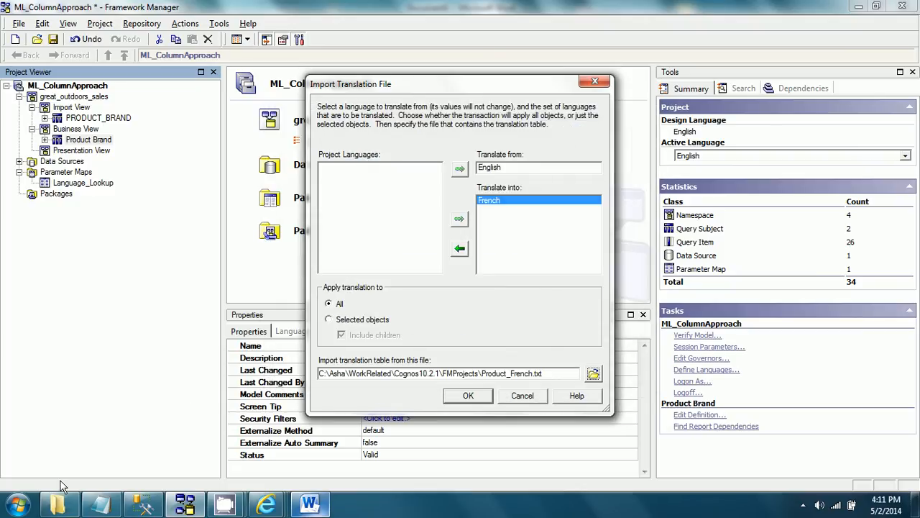
Step: Open Product_French.txt from the FMProjects folder in Notepad and insert an empty line below the en/fr header
left_click(64, 505)
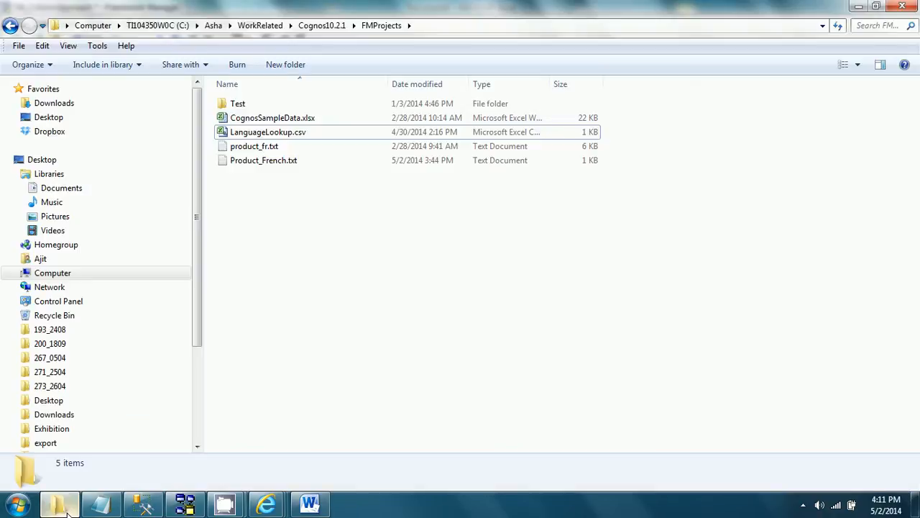
left_click(284, 163)
key("Return")
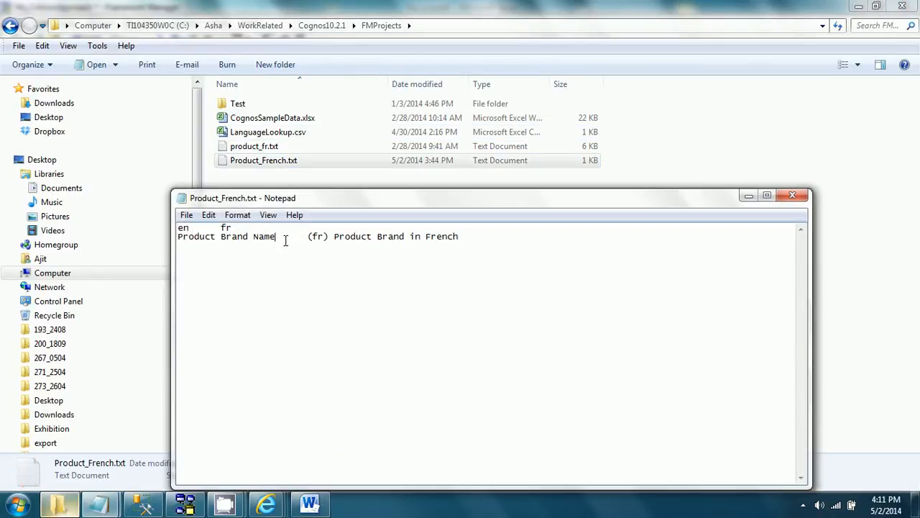
left_click(477, 238)
key("Return")
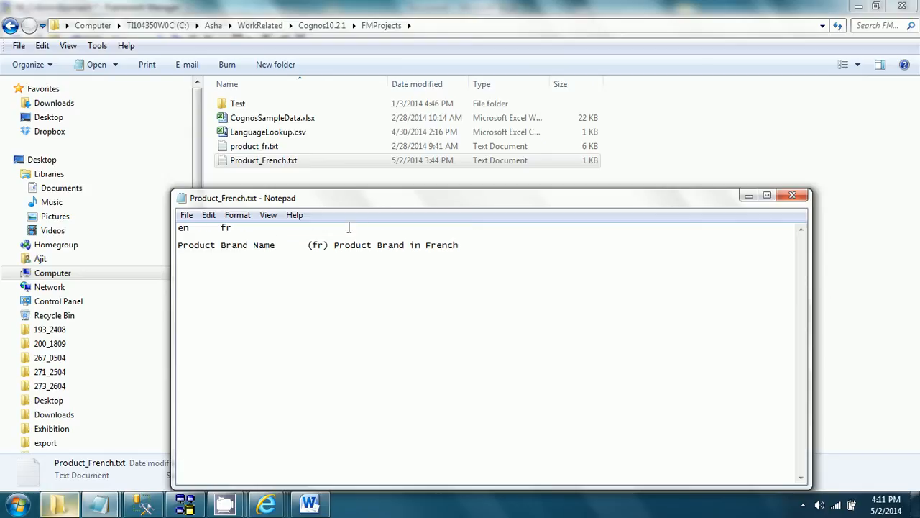
Step: Fill the empty line with the tab-separated entry "Product Brand Code" and "(fr) Product Brand Code in French"
type("Product Brand Code")
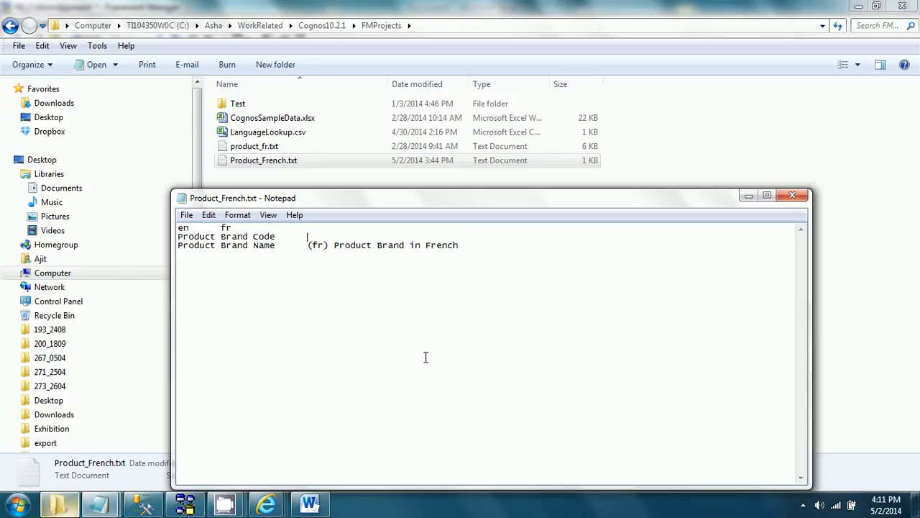
type("\t(ff")
key("BackSpace")
type("r) Product Brand Code in ")
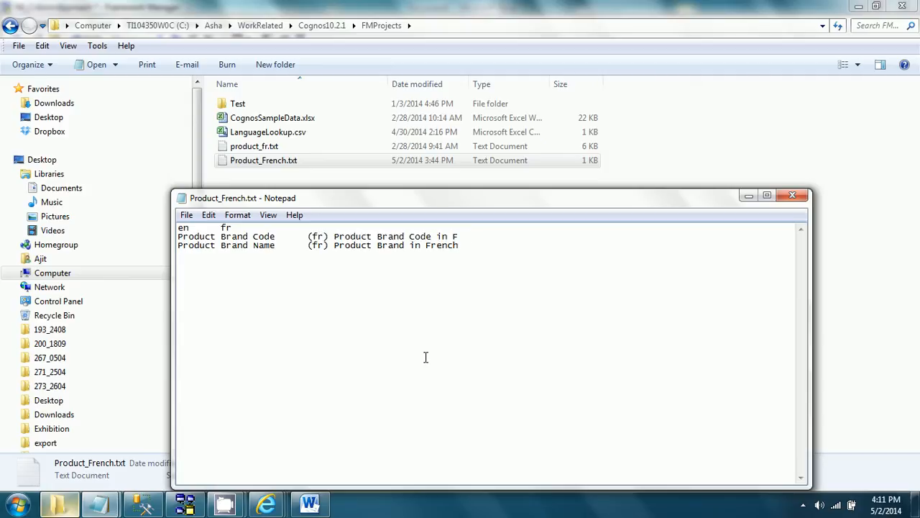
type("French")
Step: Change the Product Brand Name translation to "(fr) Product Brand Name in French", then save and close the file
key("Down")
type("Name")
key("alt+f")
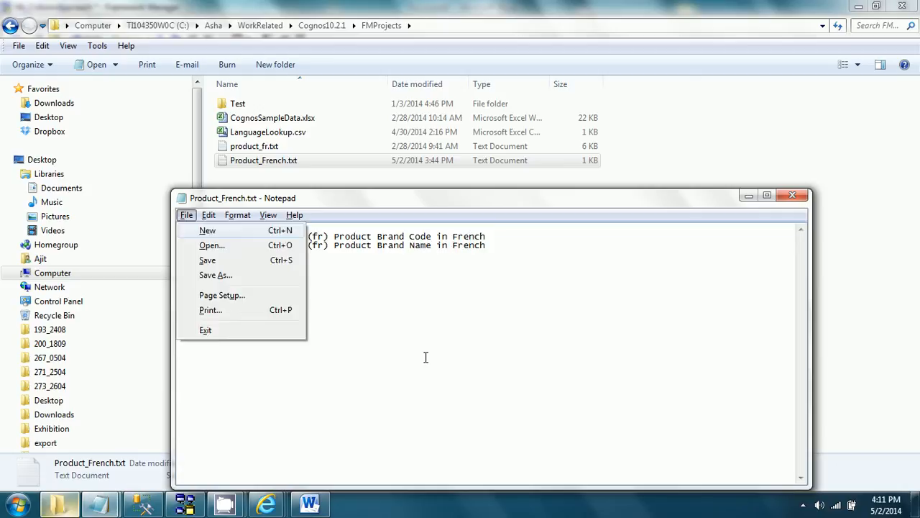
key("Escape")
left_click(797, 199)
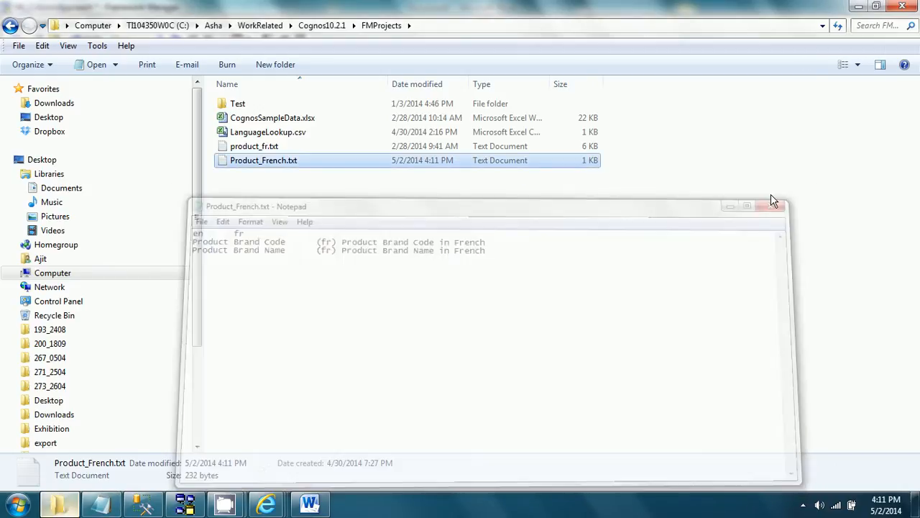
Step: Return to Framework Manager and import the French translations from Product_French.txt for all objects
left_click(199, 509)
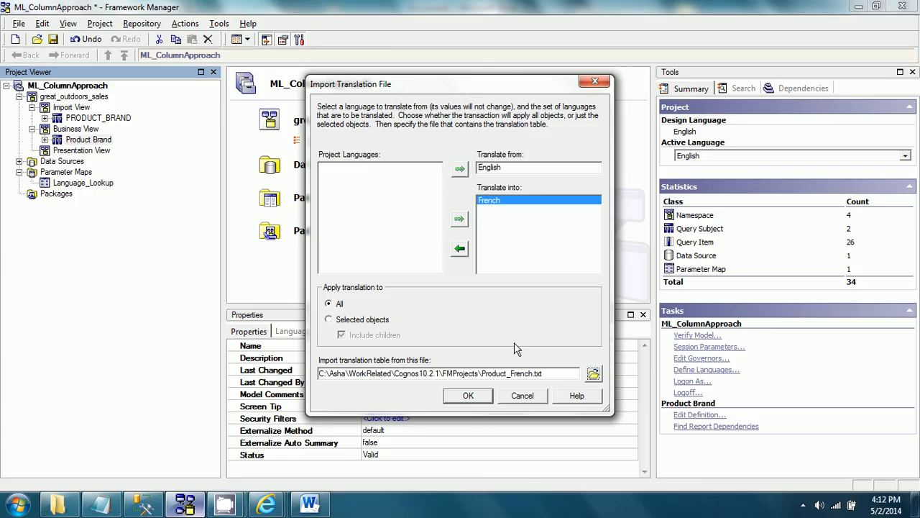
left_click(476, 398)
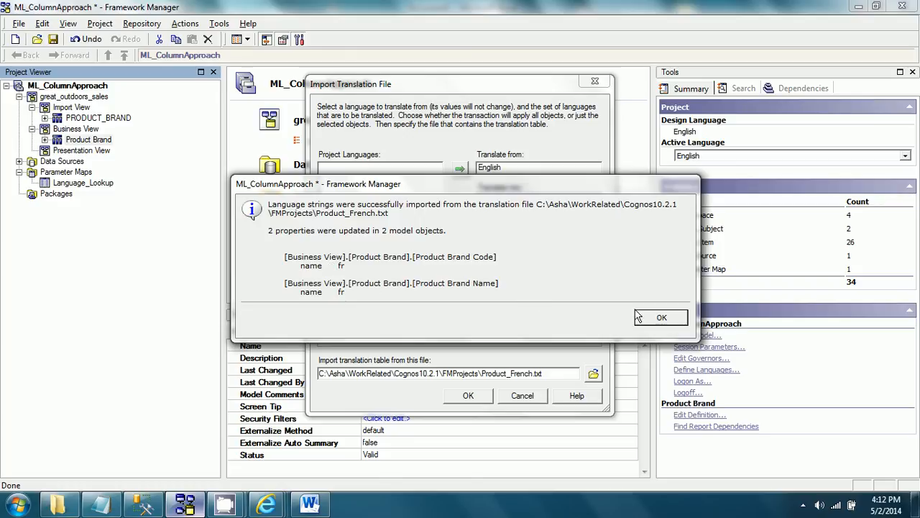
left_click(658, 318)
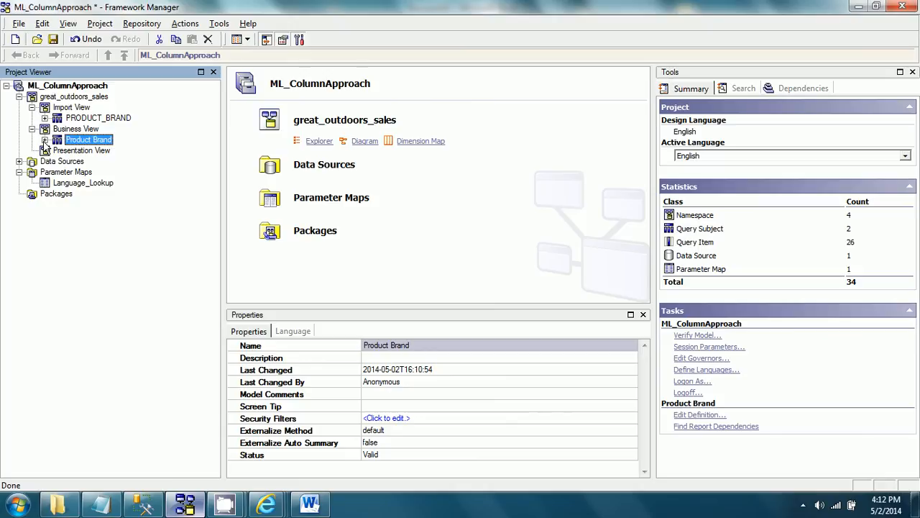
Step: Create a shortcut to the Business View's Product Brand query subject and move it into the Presentation View namespace
right_click(98, 139)
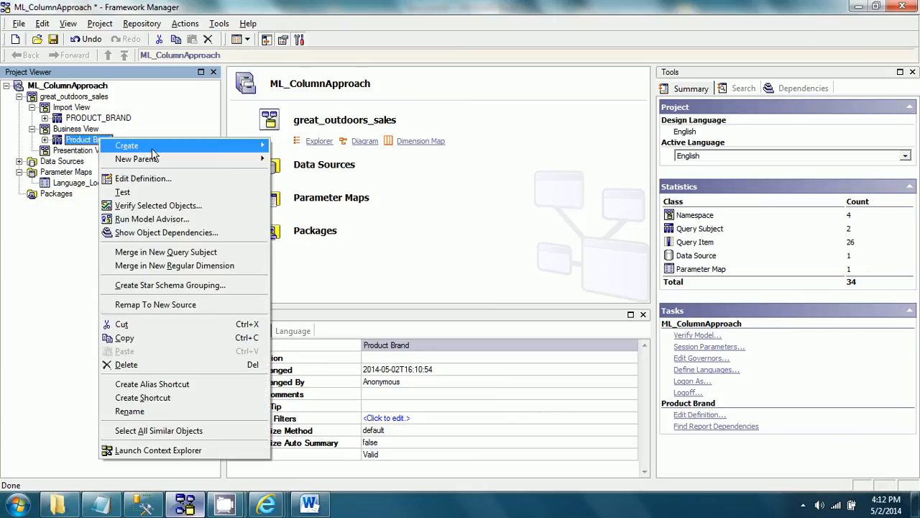
left_click(184, 396)
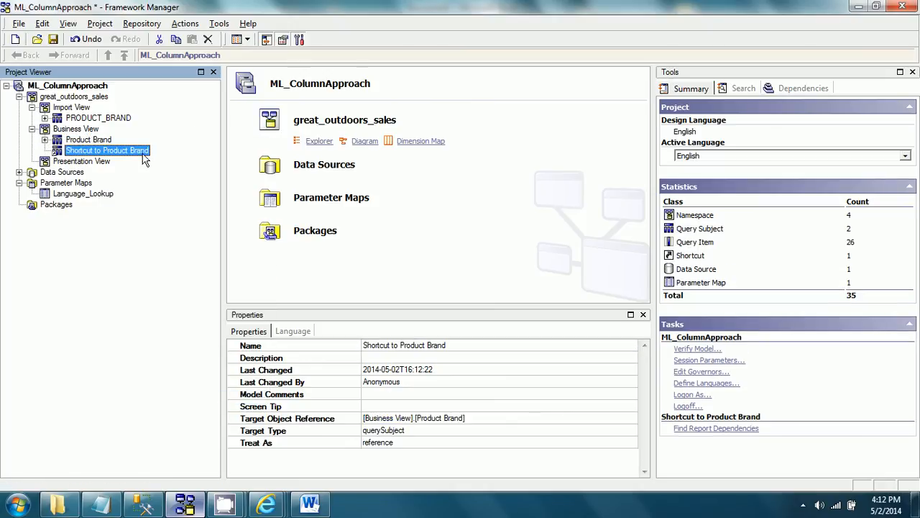
left_click(108, 162)
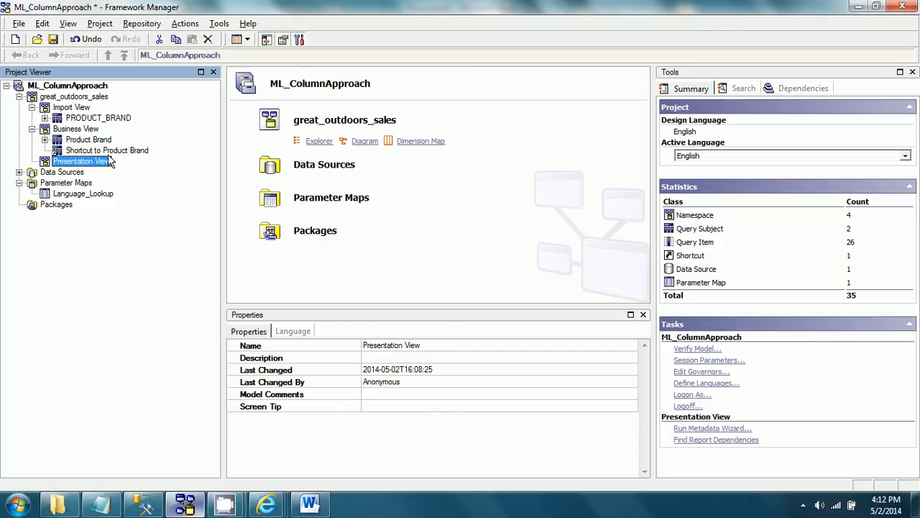
left_click(115, 151)
left_click_drag(114, 151, 95, 162)
Step: Rename the shortcut in the Presentation View to "Product Brand"
key("Home")
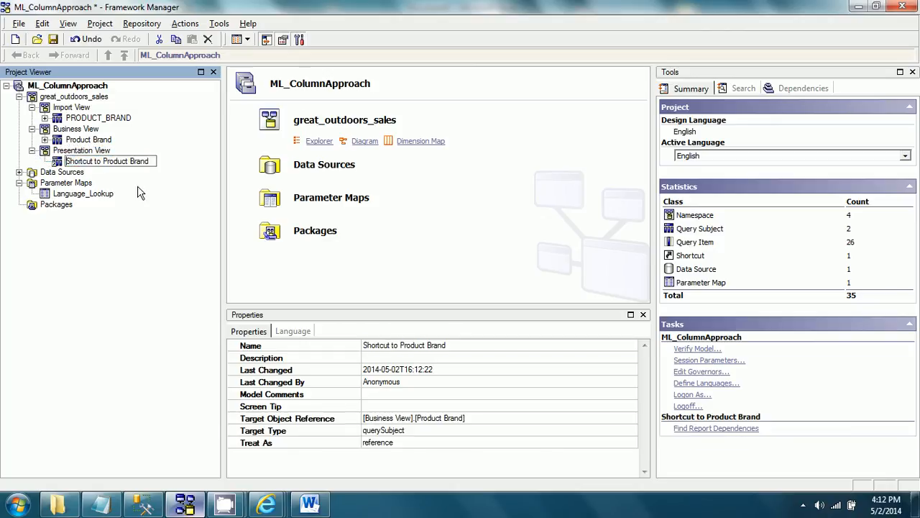
key("shift+ctrl+Right")
key("shift+ctrl+Right")
key("Delete")
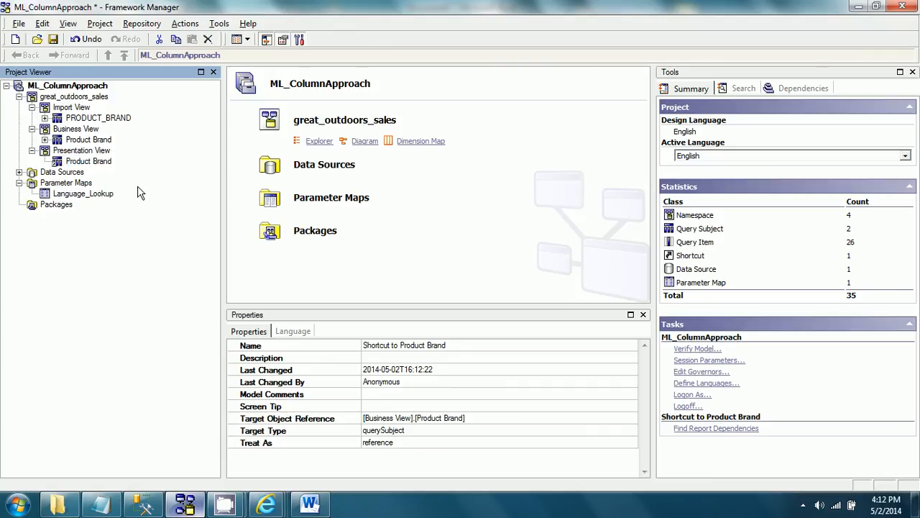
Step: Finish renaming the Presentation View shortcut and start a new package named "ML_Package"
key("Return")
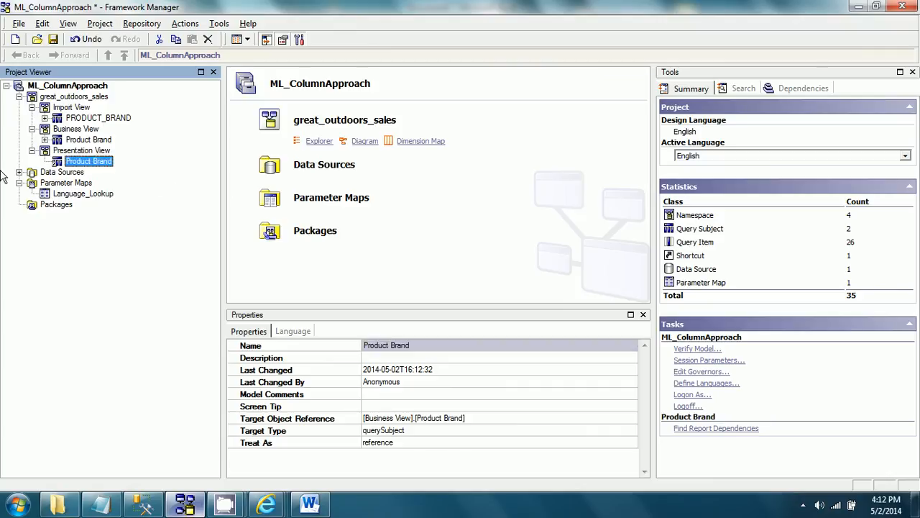
left_click(65, 204)
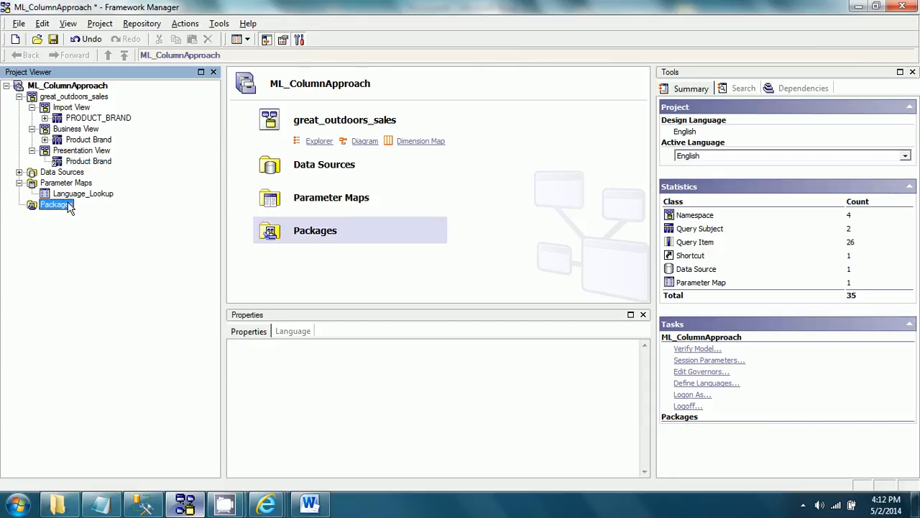
right_click(67, 204)
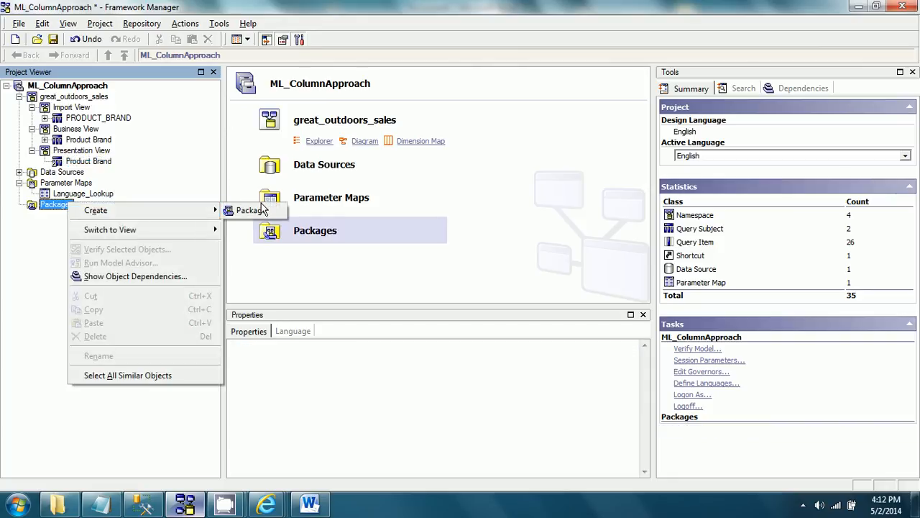
mouse_move(181, 212)
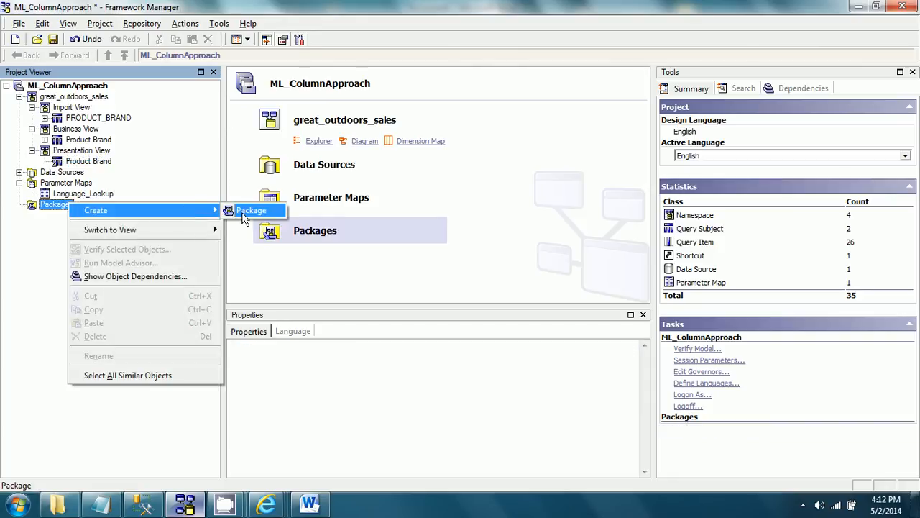
left_click(244, 217)
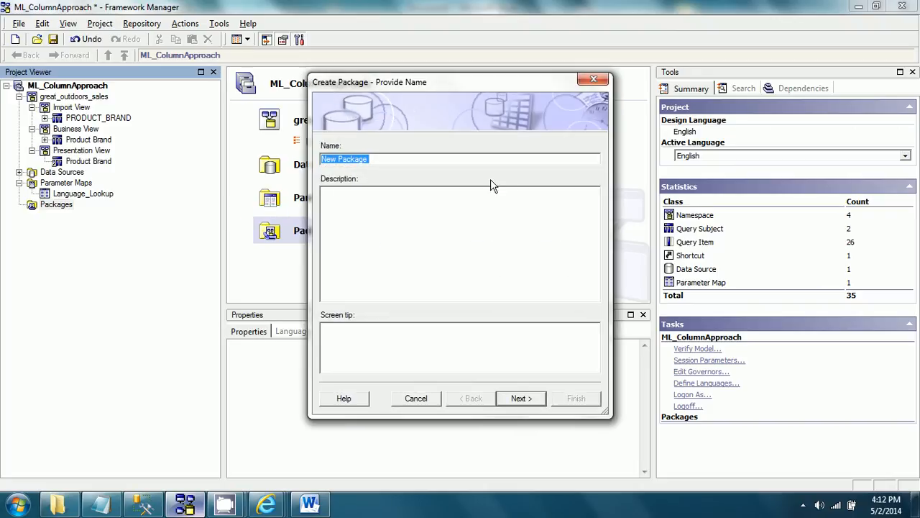
type("ML_C")
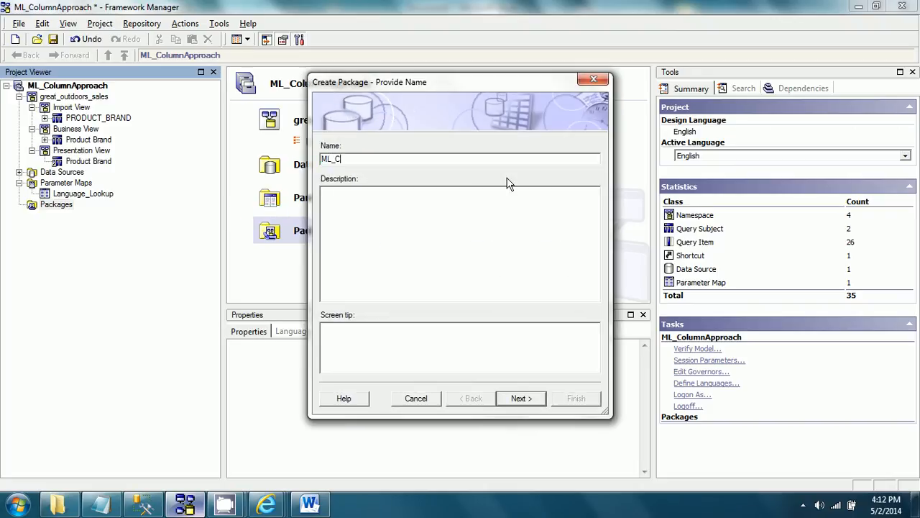
type("olum")
key("BackSpace")
key("BackSpace")
type("ge")
left_click(529, 400)
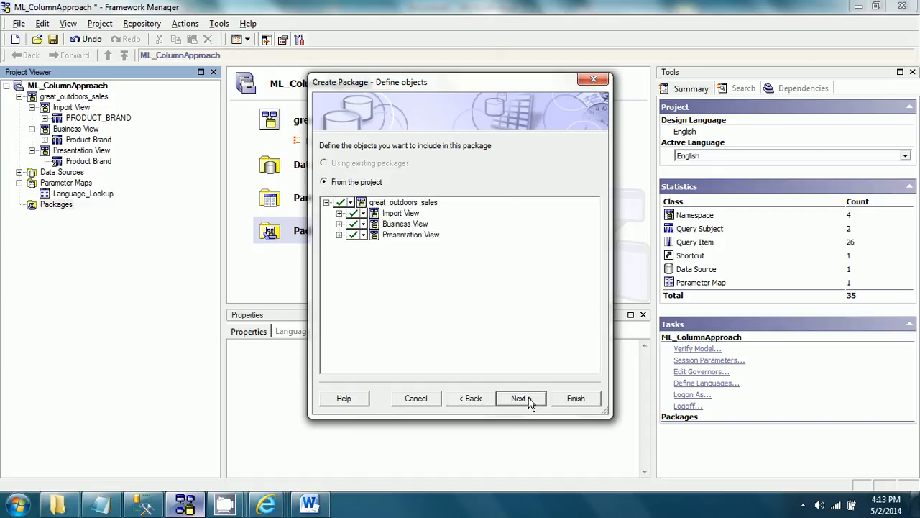
Step: Exclude the Import View and Business View from the package, keep English, French and all function sets, and finish creating it
left_click(338, 213)
left_click(353, 213)
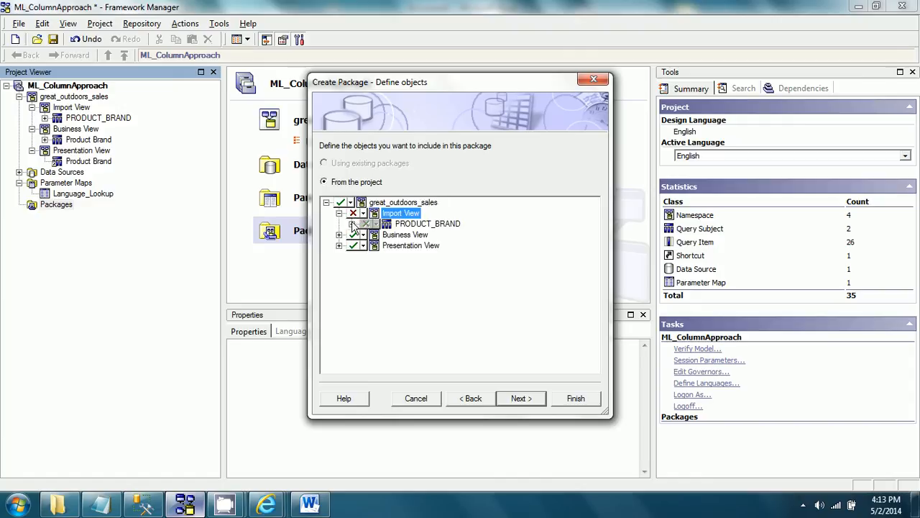
left_click(353, 235)
left_click(339, 245)
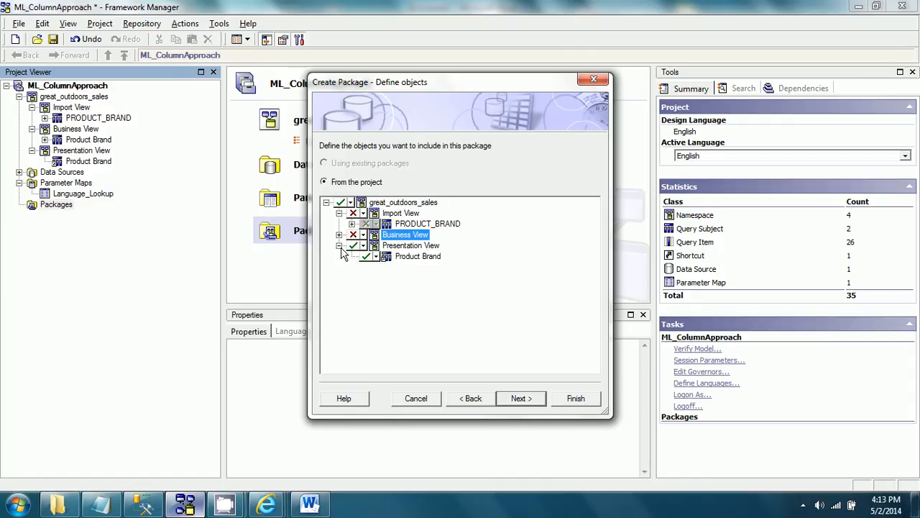
left_click(522, 399)
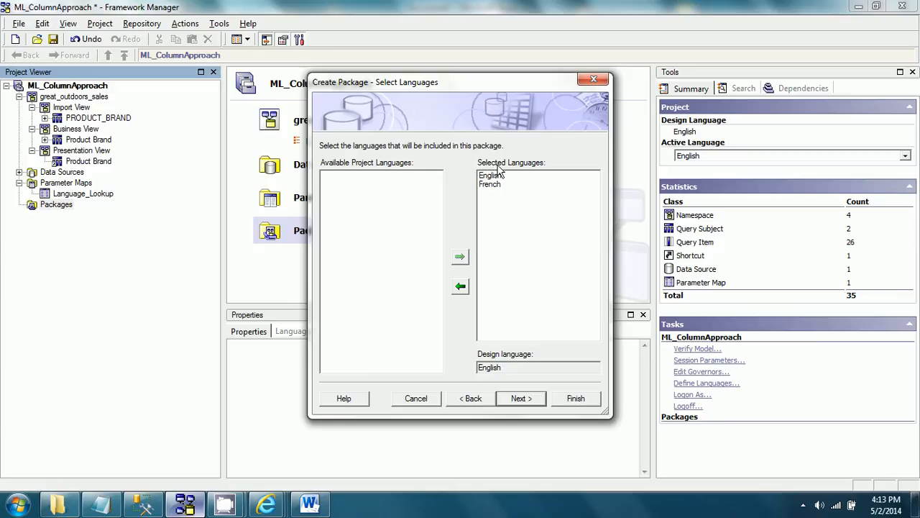
left_click(528, 401)
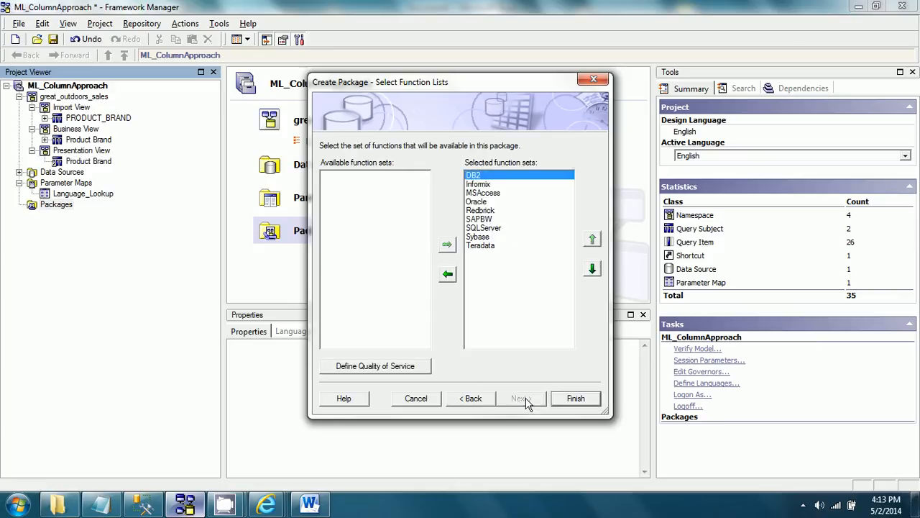
left_click(576, 400)
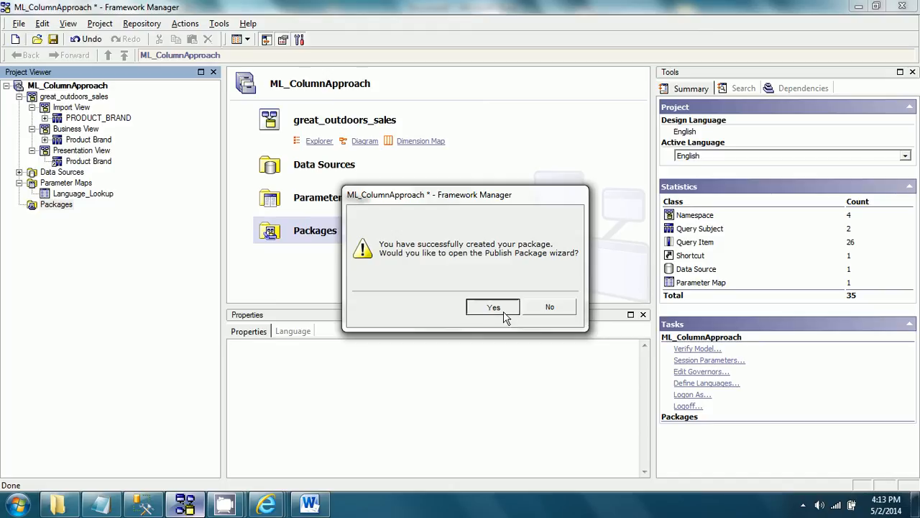
Step: Publish the package to Public Folders in the Cognos 8 Content Store with verification enabled, then dismiss the verification results
left_click(493, 306)
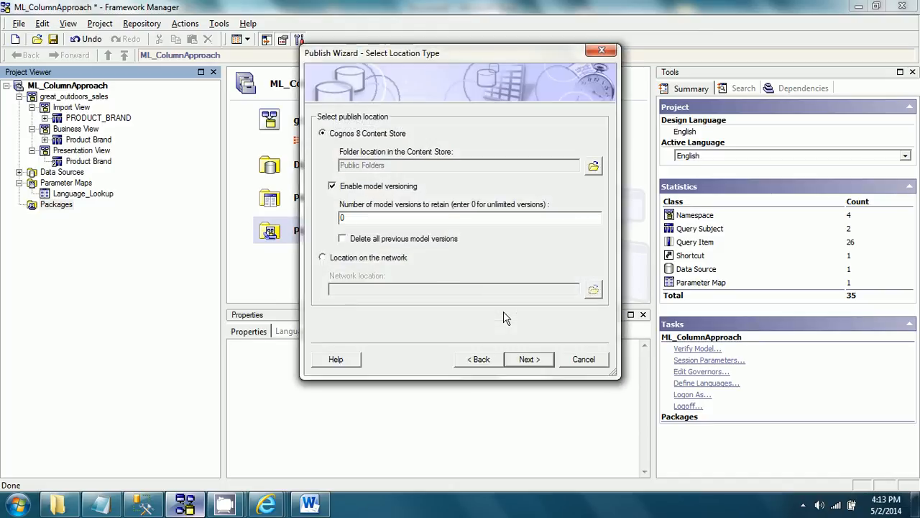
left_click(546, 360)
left_click(548, 361)
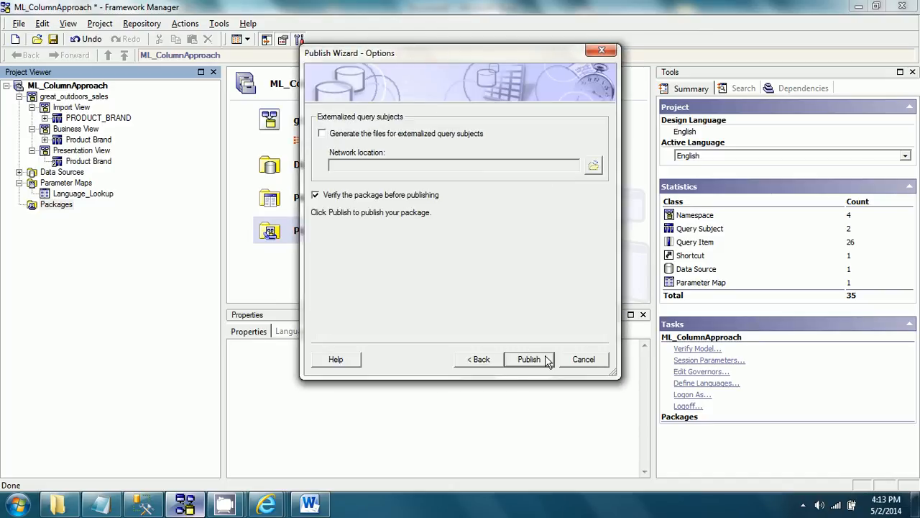
left_click(529, 359)
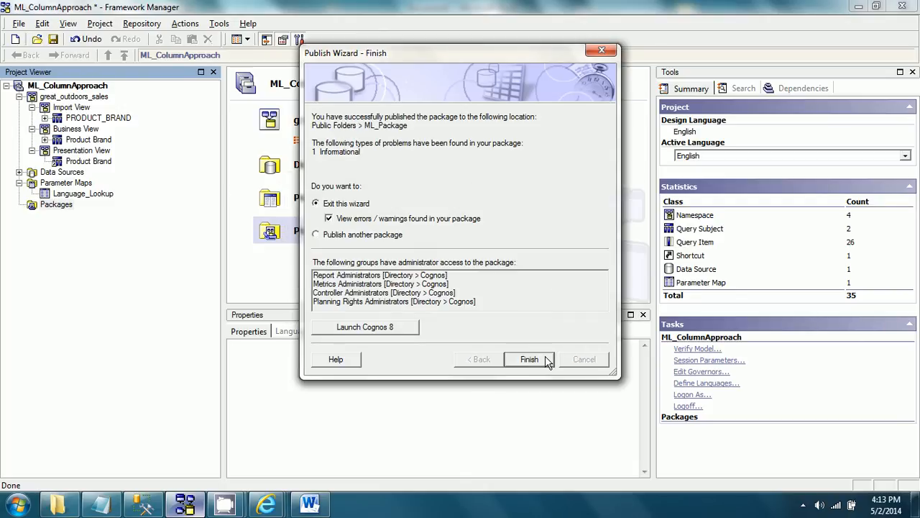
left_click(529, 359)
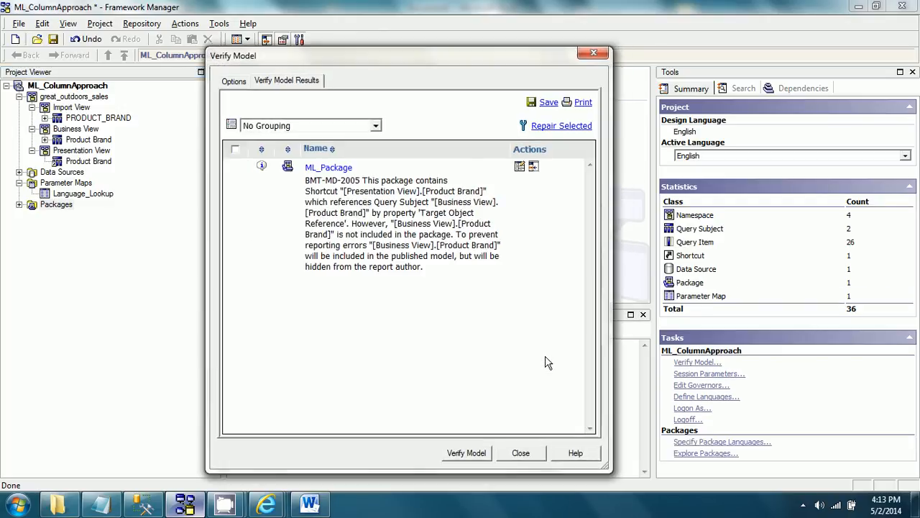
left_click(520, 453)
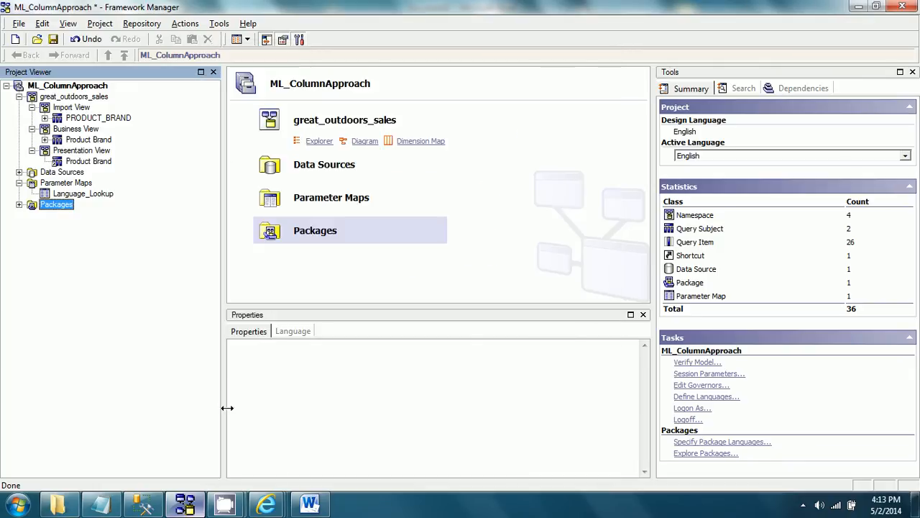
Step: Switch to Report Studio and change the report's package from Sales to ML_Package in Public Folders
mouse_move(271, 505)
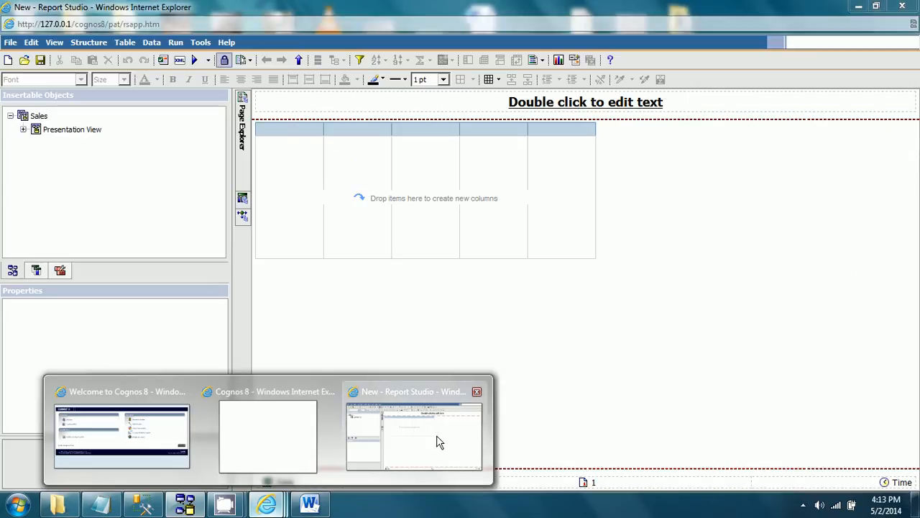
left_click(437, 441)
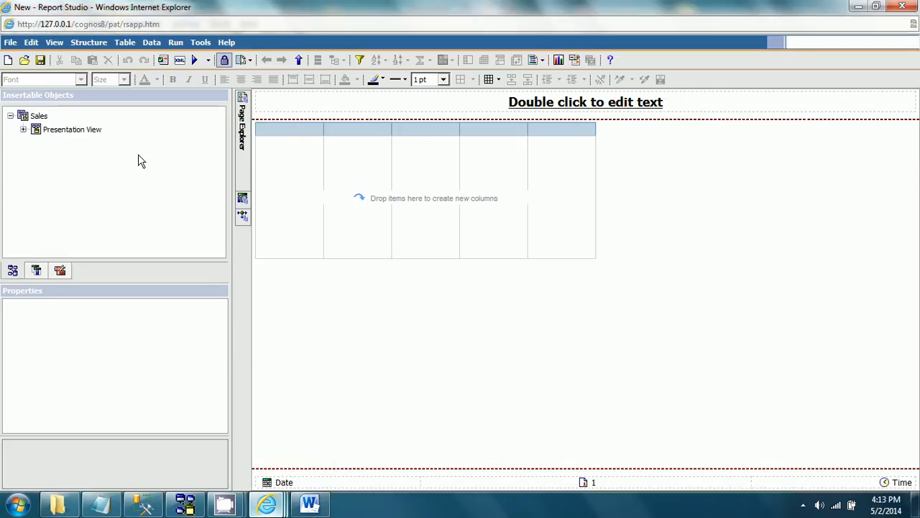
right_click(42, 118)
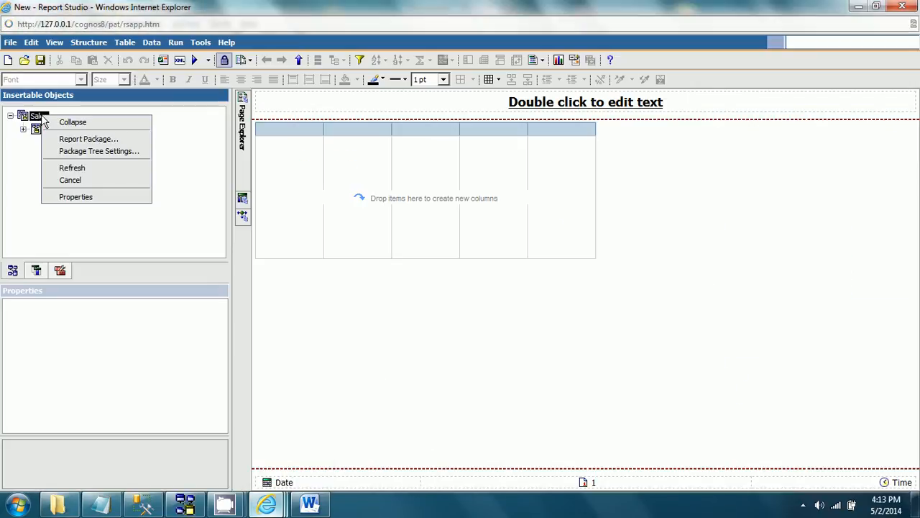
left_click(85, 138)
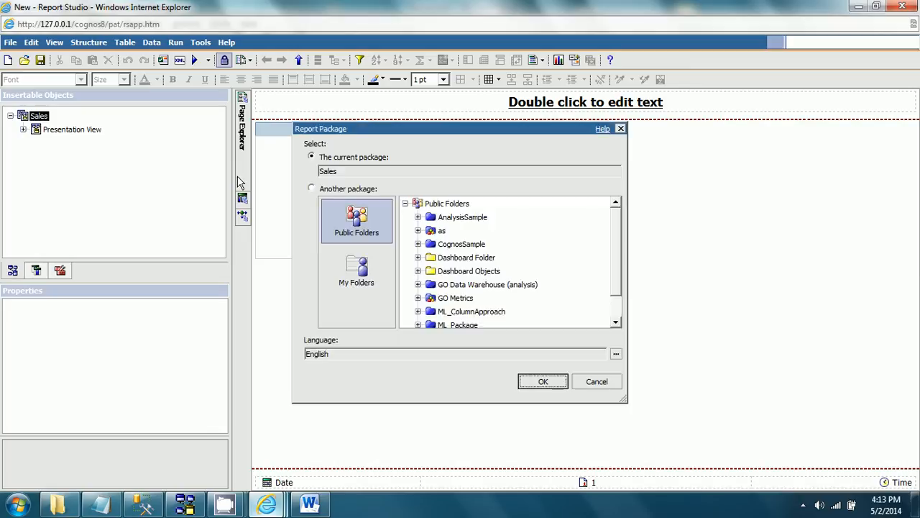
scroll(616, 257, "down", 2)
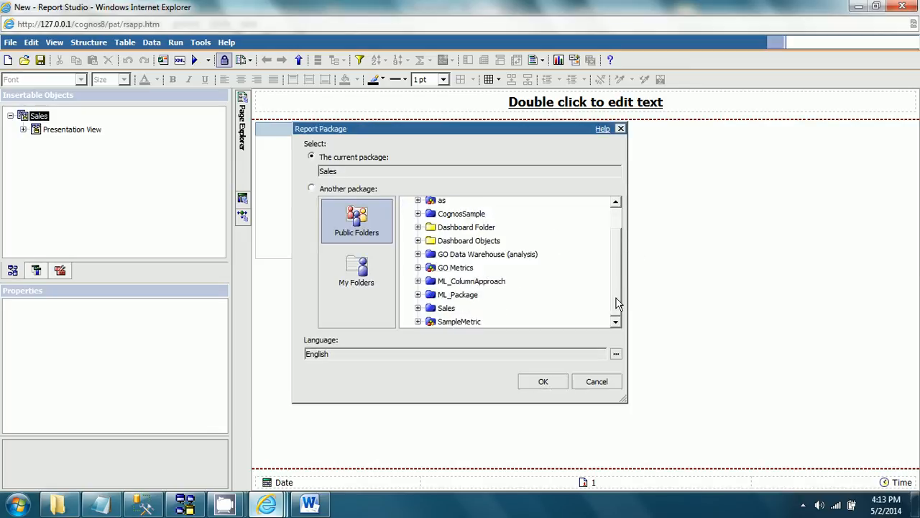
left_click(476, 296)
left_click(544, 381)
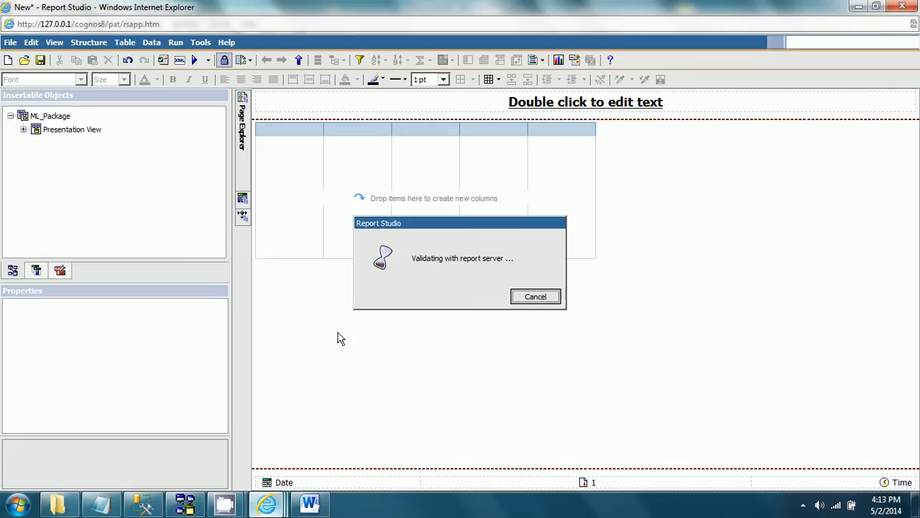
left_click(474, 287)
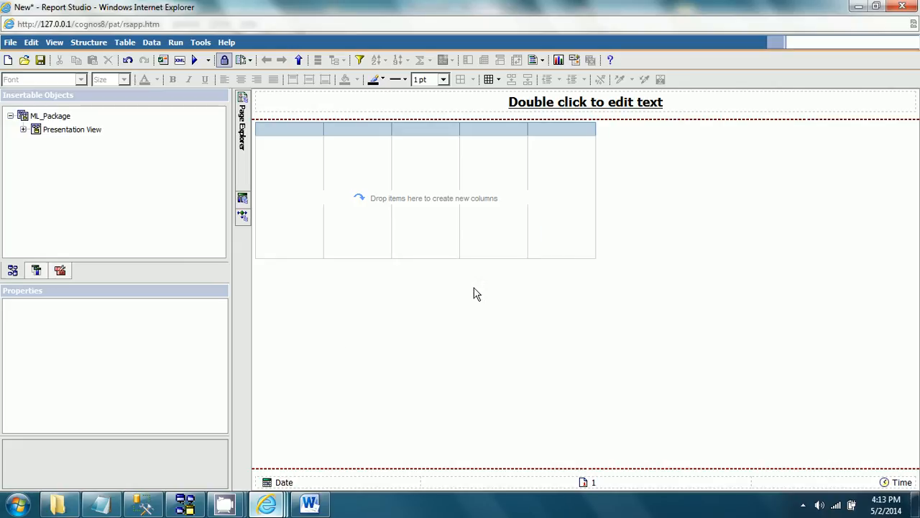
Step: Add Product Brand Code and Product Brand Name from the Presentation View's Product Brand query subject to the list
left_click(24, 131)
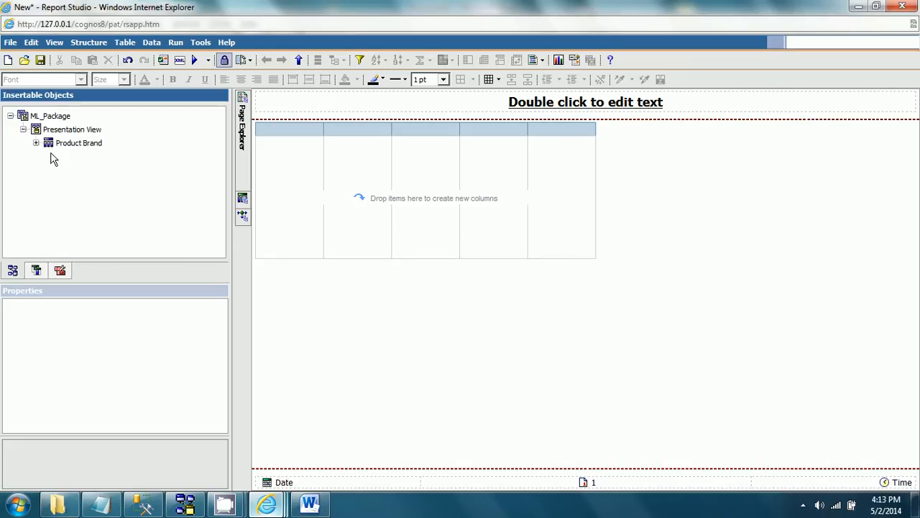
left_click(36, 143)
left_click(83, 156)
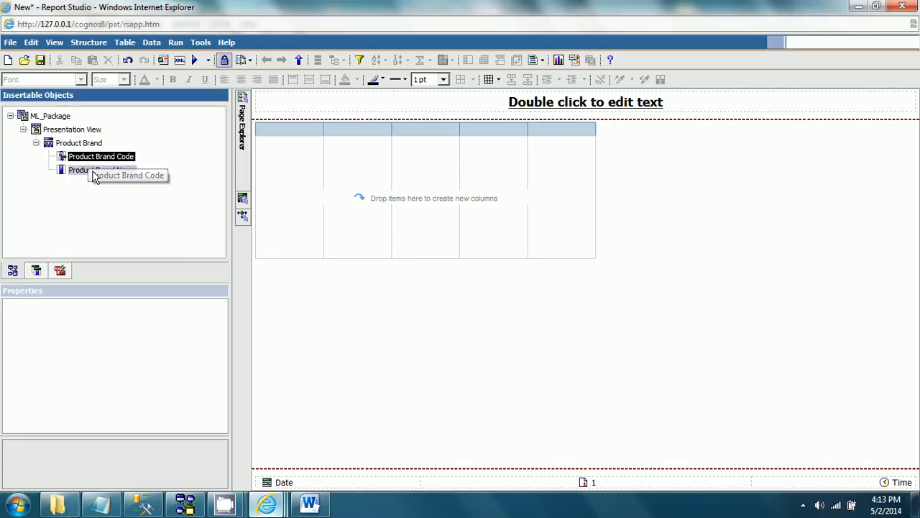
left_click(79, 169, "ctrl")
left_click_drag(120, 158, 299, 192)
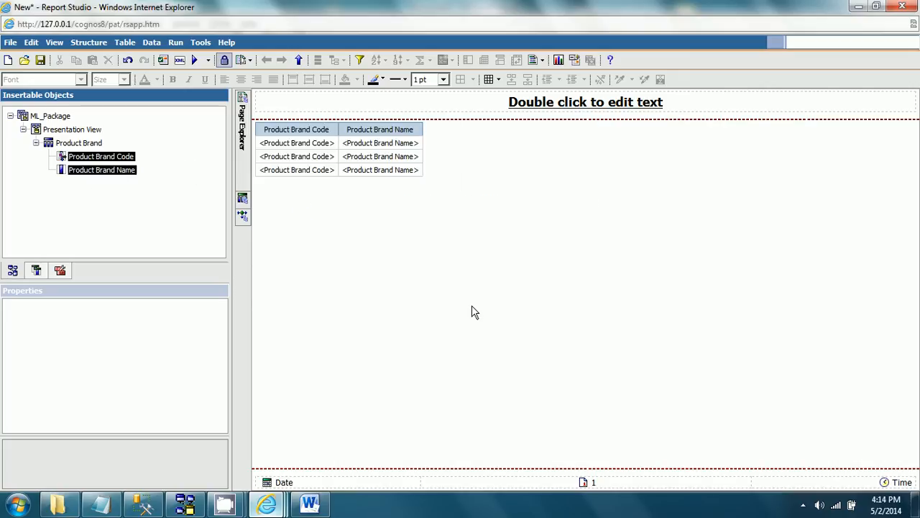
Step: Insert a table with one column and one row below the list, keeping its width maximized
left_click(60, 273)
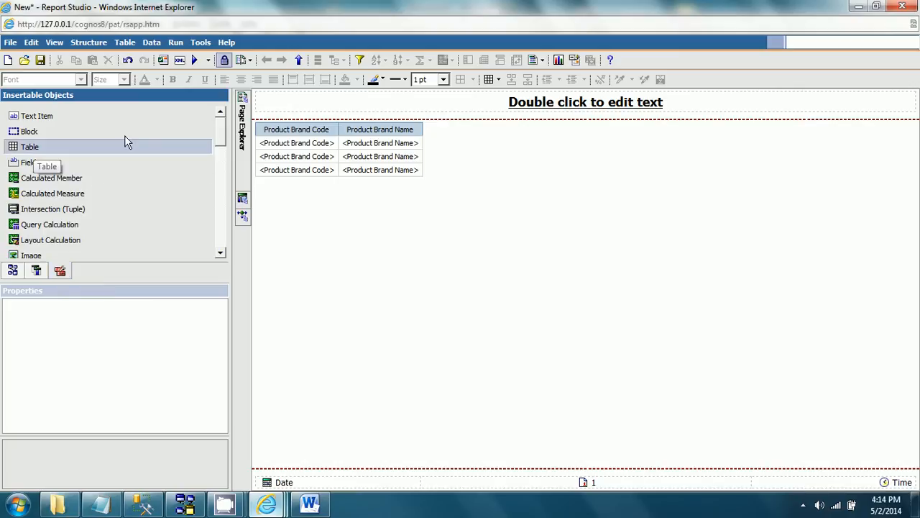
left_click_drag(125, 142, 329, 195)
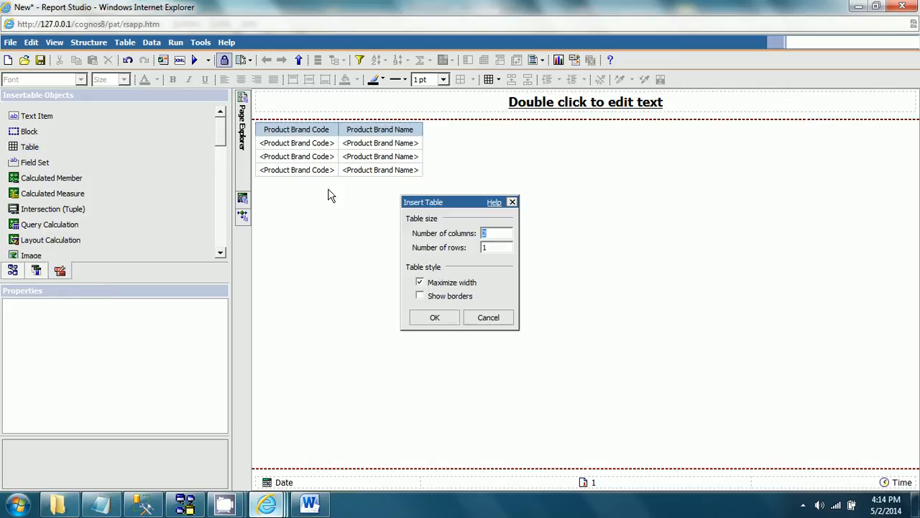
type("1")
left_click(436, 318)
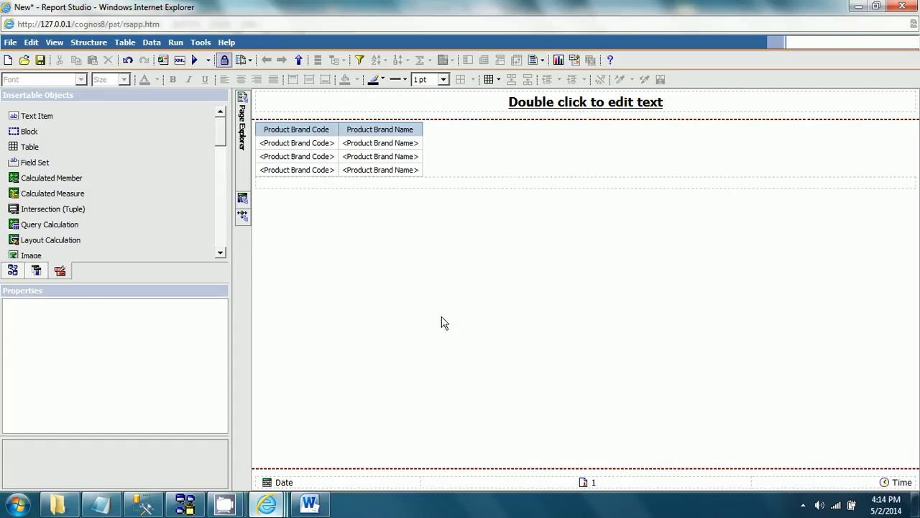
Step: Select the entire list and move it into the one-cell table below it
left_click(353, 137)
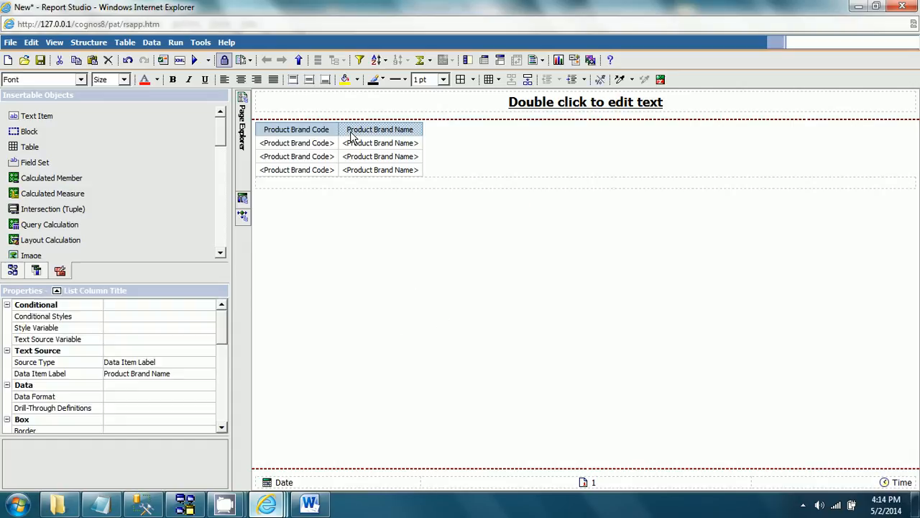
left_click(58, 291)
left_click(69, 228)
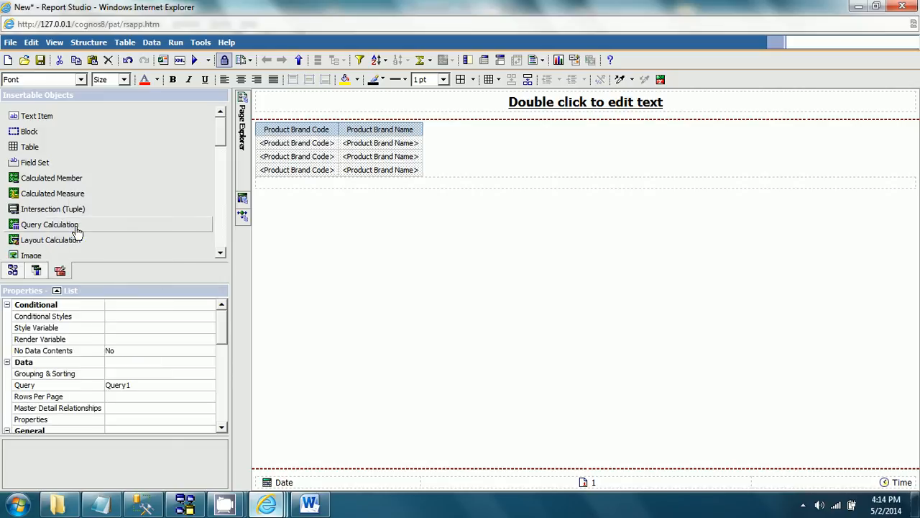
left_click_drag(297, 167, 348, 191)
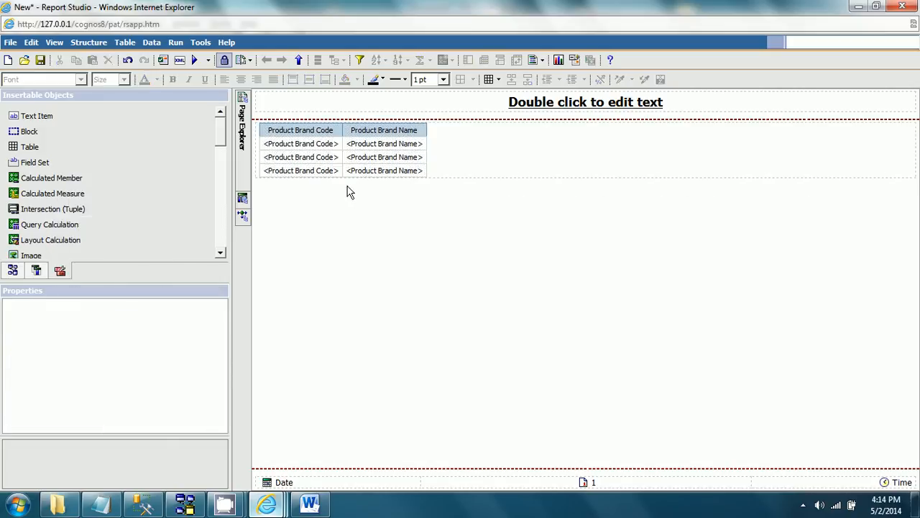
Step: Center the product brand list horizontally within its one-cell table
left_click(452, 192)
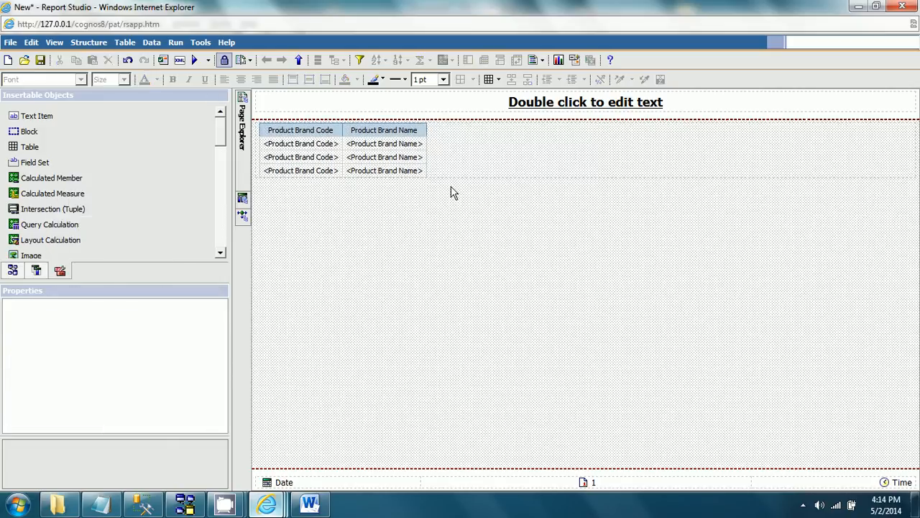
left_click(488, 151)
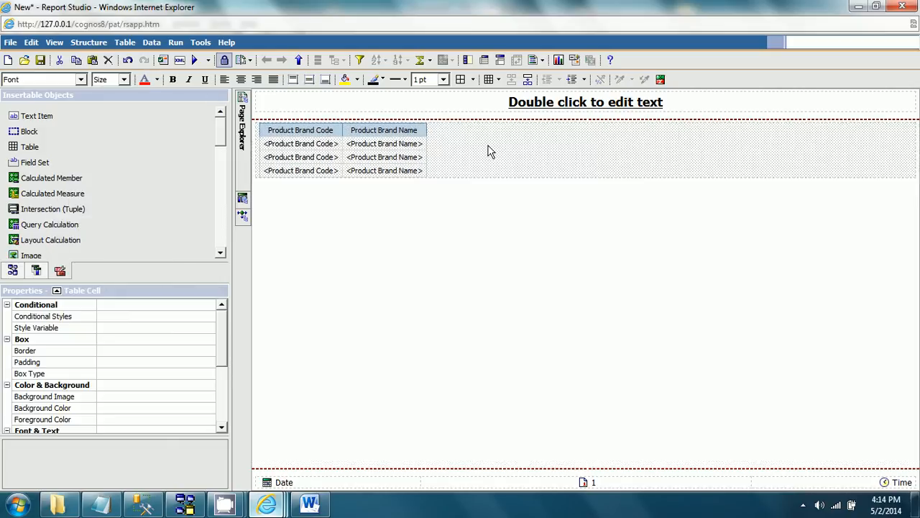
left_click(242, 81)
Step: Set the report title's text source variable to a new language variable that covers French
left_click(573, 103)
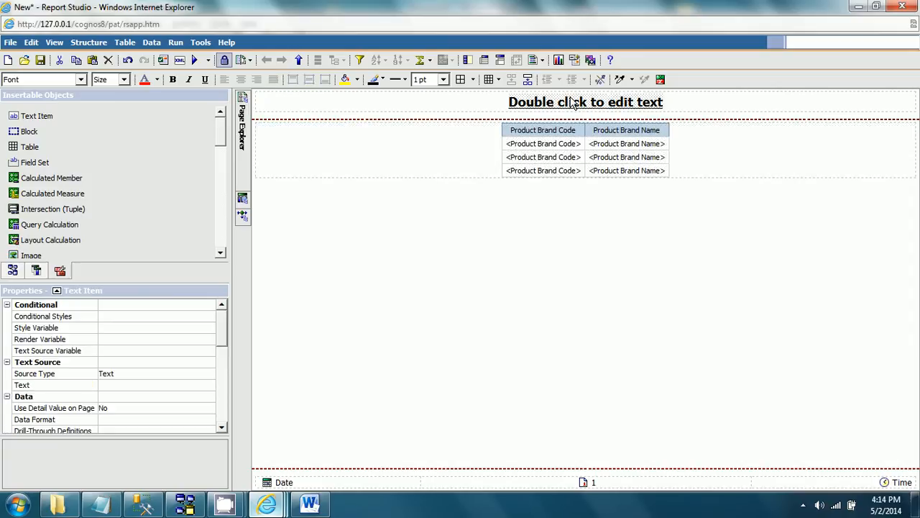
left_click(178, 355)
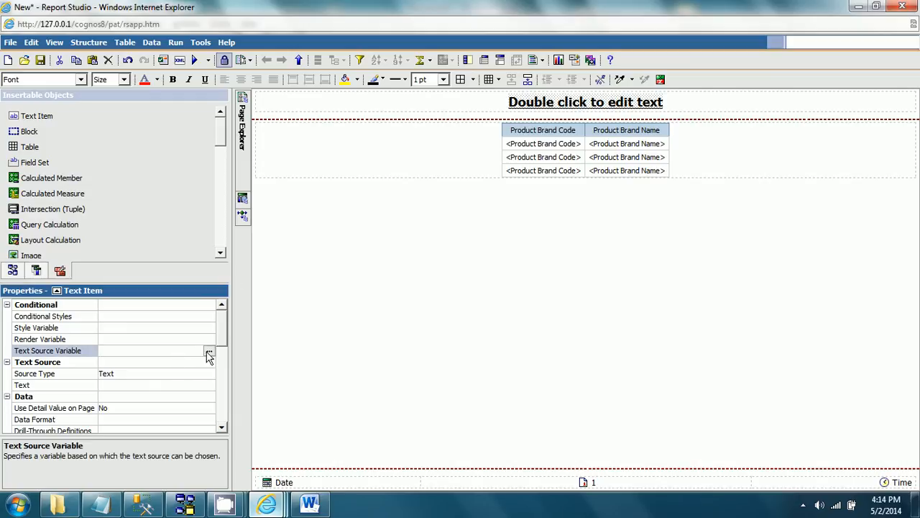
left_click(208, 351)
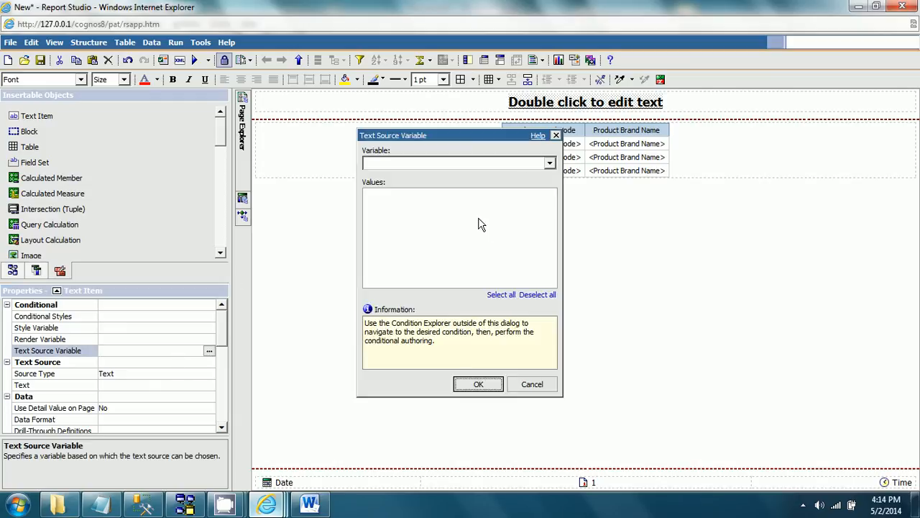
left_click(550, 163)
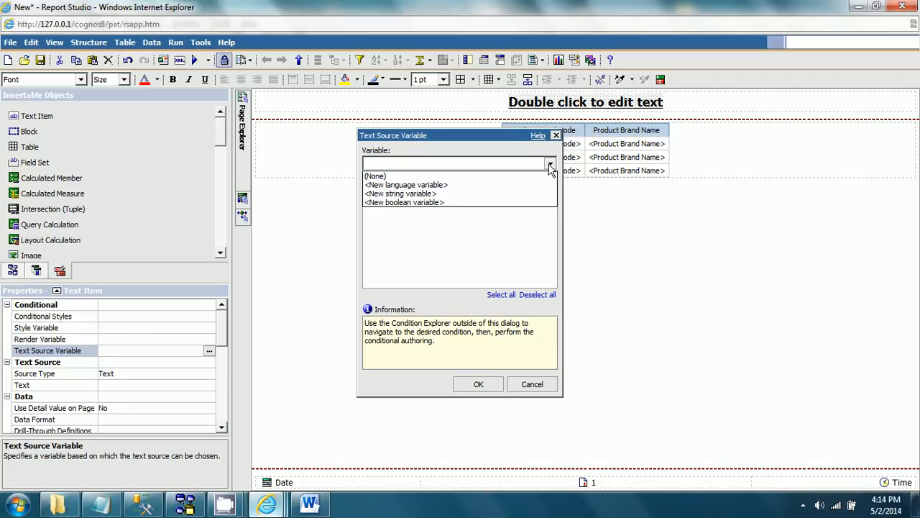
left_click(433, 188)
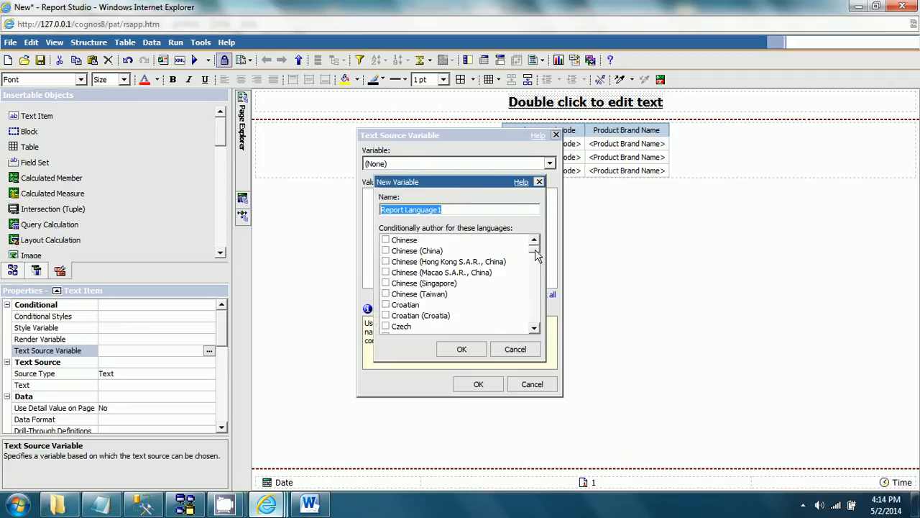
left_click_drag(536, 255, 535, 277)
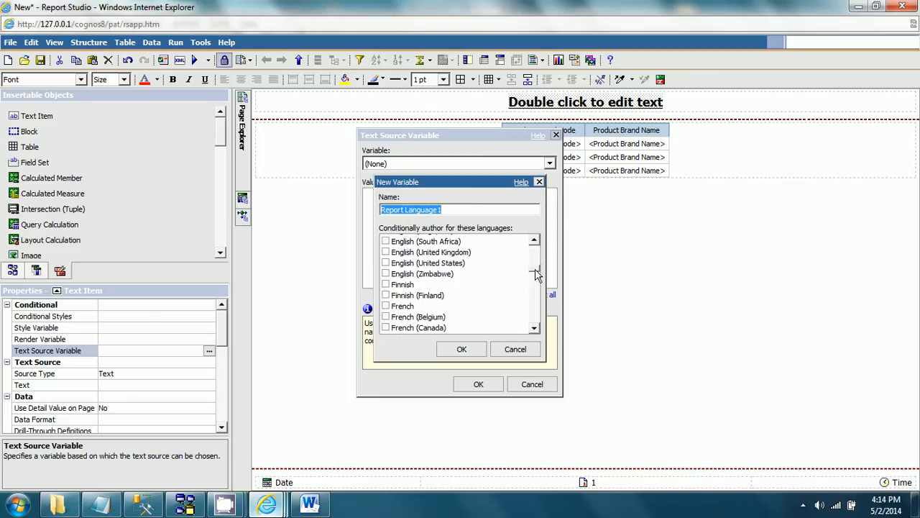
left_click(386, 305)
left_click(461, 348)
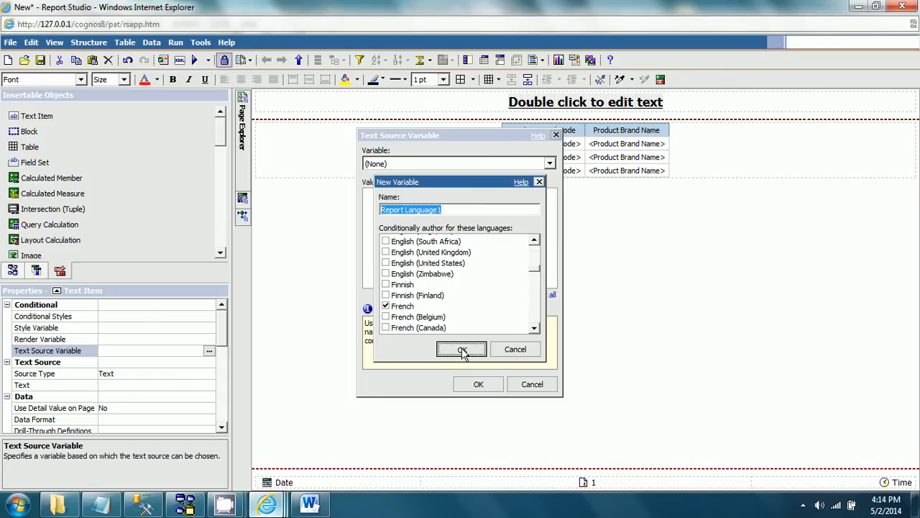
left_click(551, 165)
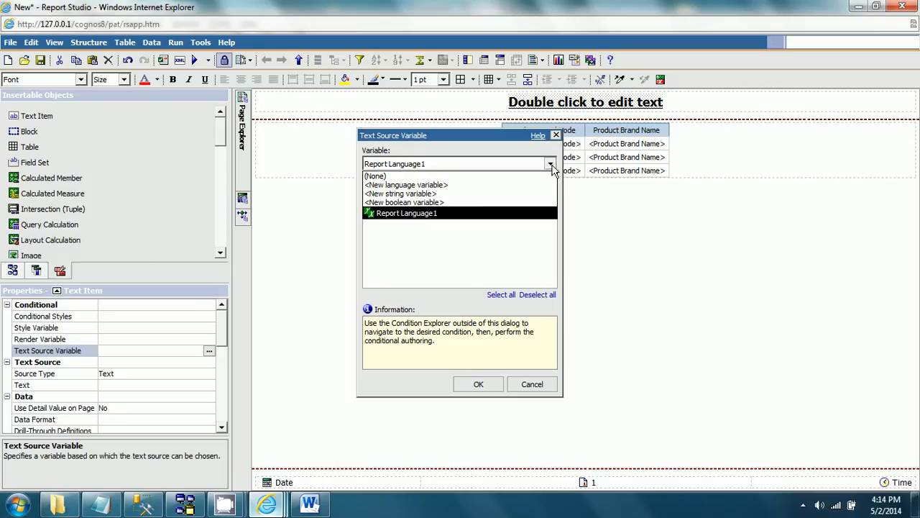
left_click(550, 165)
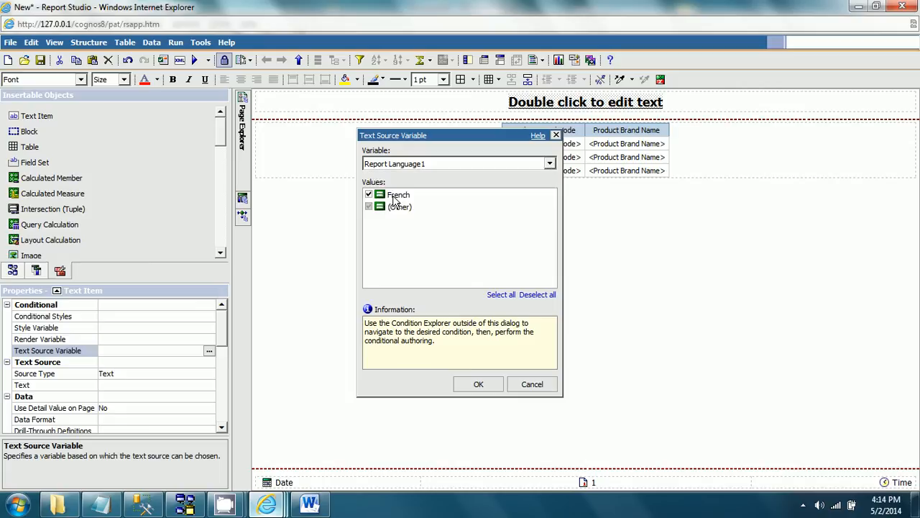
left_click(479, 386)
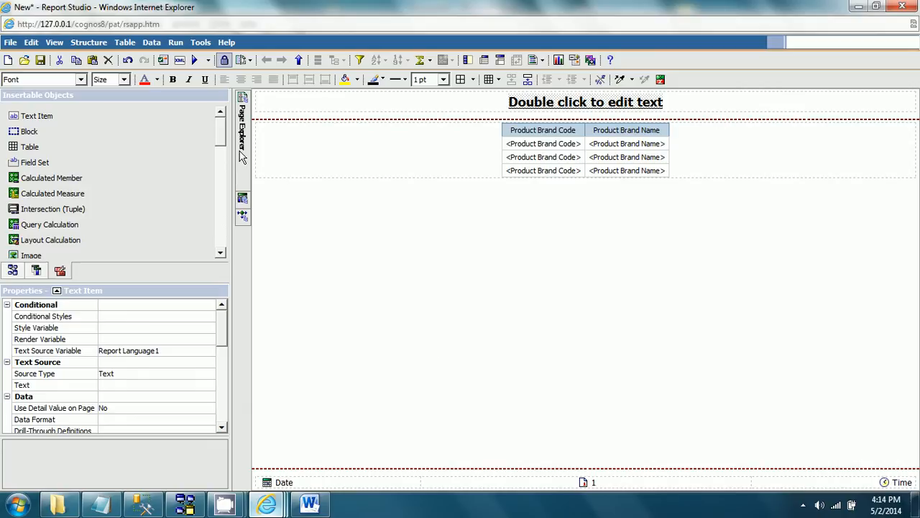
Step: Under the language variable's French condition, set the report title text to "Report Title in French"
mouse_move(245, 219)
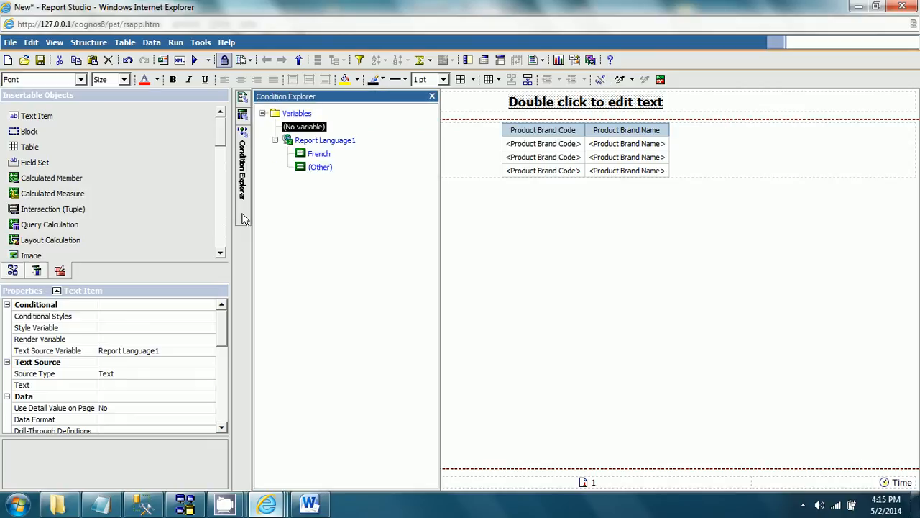
left_click(317, 156)
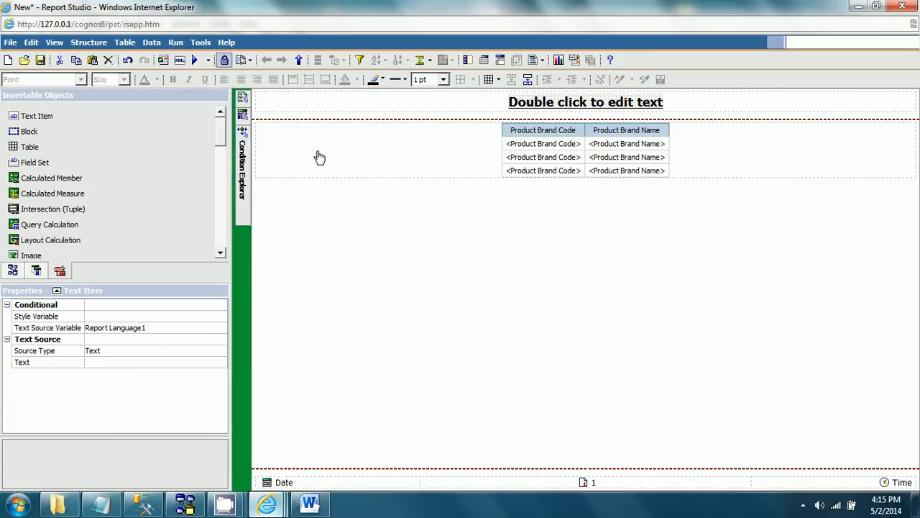
double_click(569, 103)
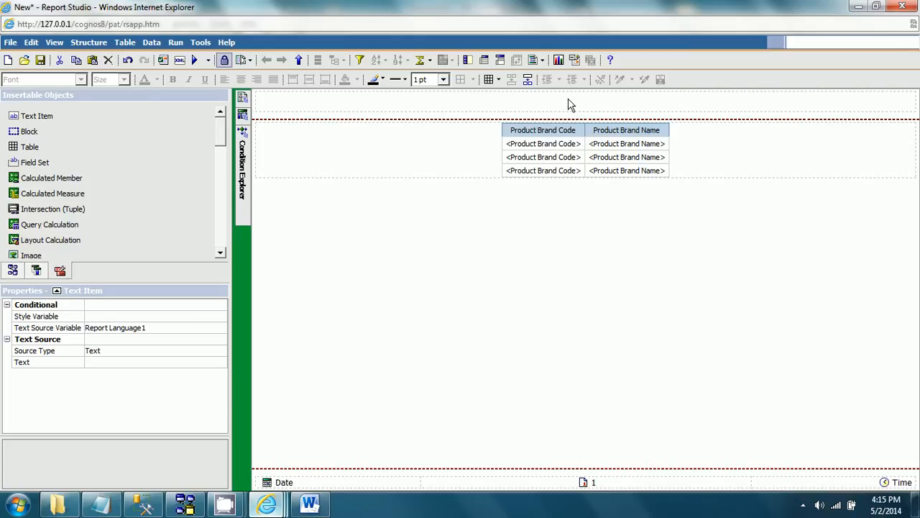
double_click(528, 105)
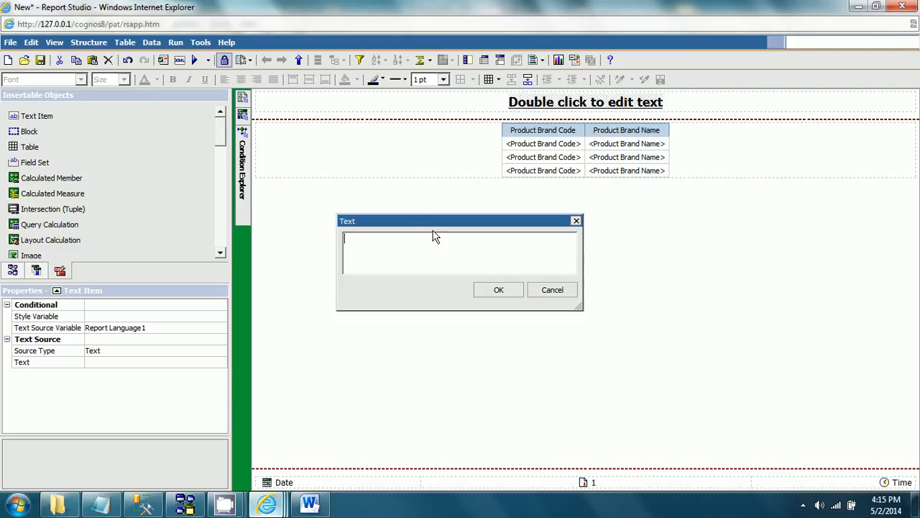
type("Report Title in French")
left_click(498, 289)
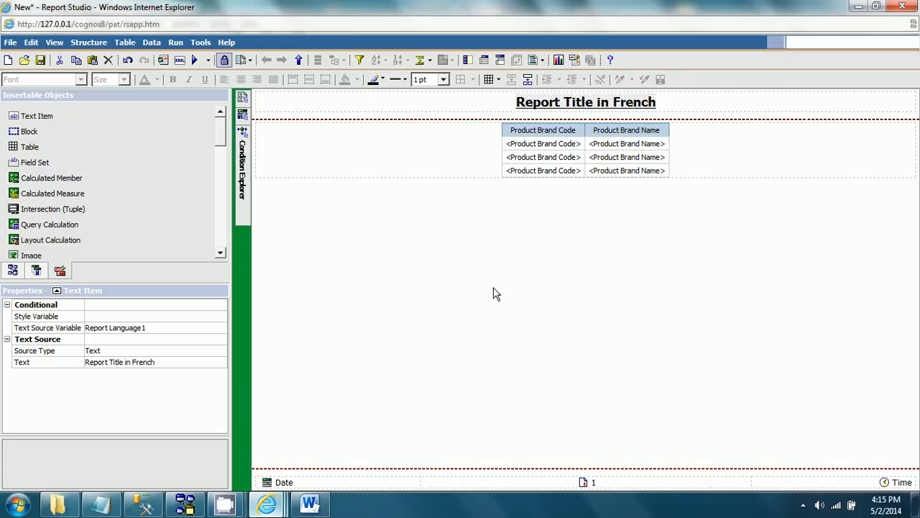
Step: Under the language variable's (Other) condition, set the report title text to "Report Title In English"
mouse_move(242, 170)
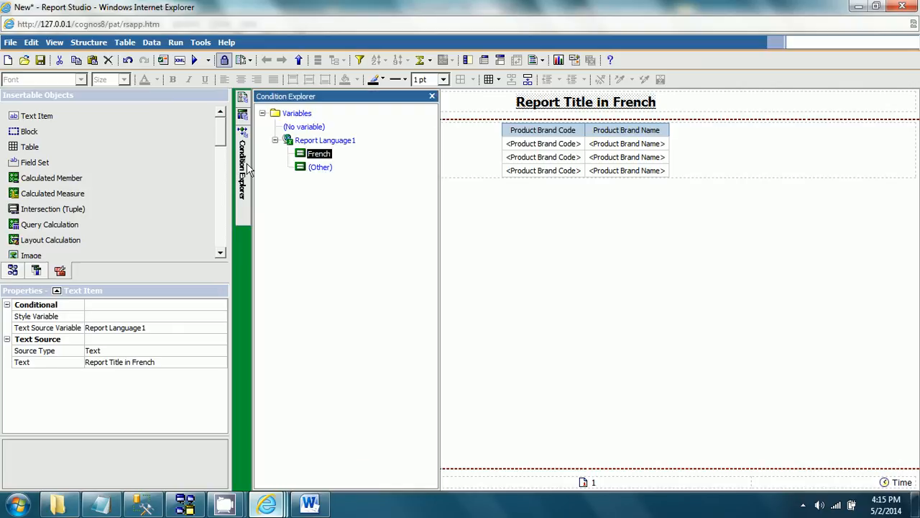
left_click(324, 177)
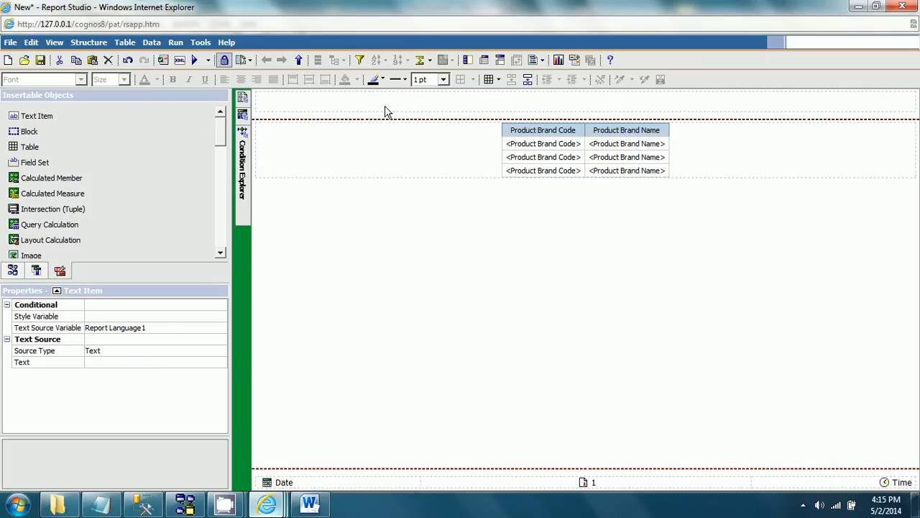
double_click(511, 103)
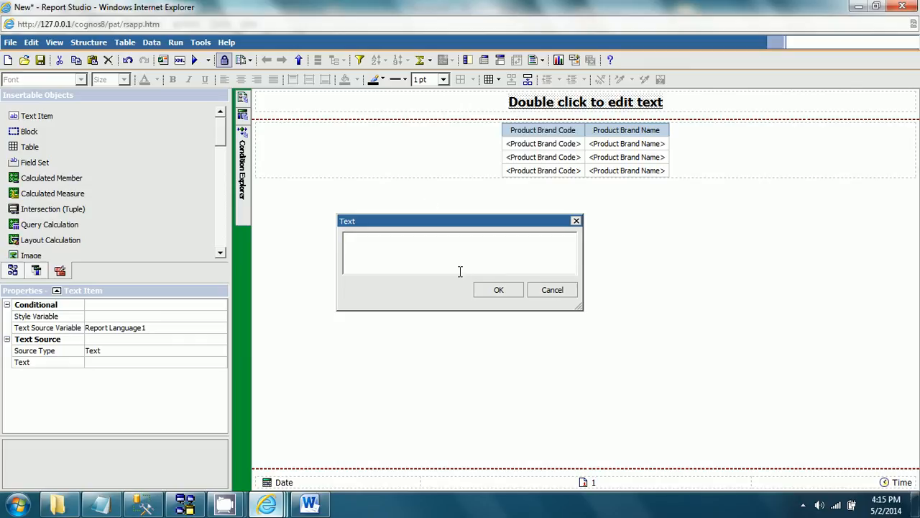
type("Report Title In English")
left_click(501, 290)
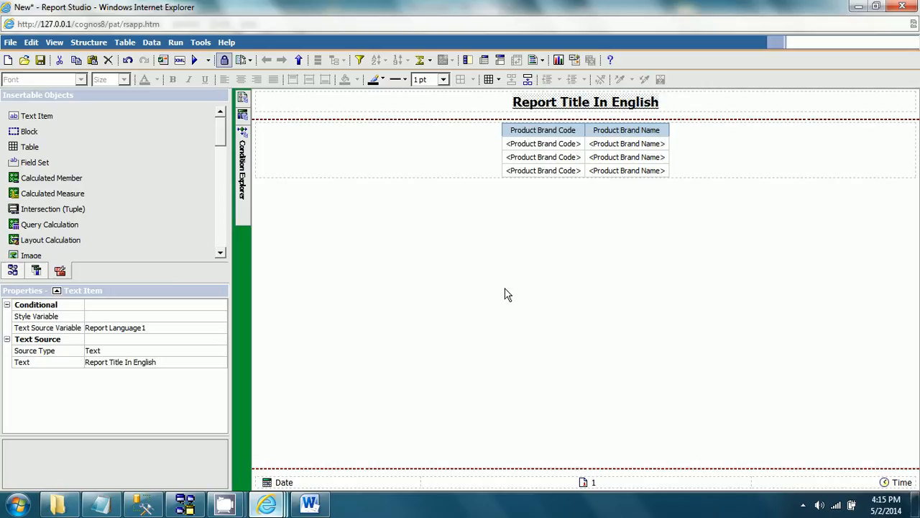
Step: Save the report as ML_Report in the ML_Package folder under Public Folders
left_click(398, 235)
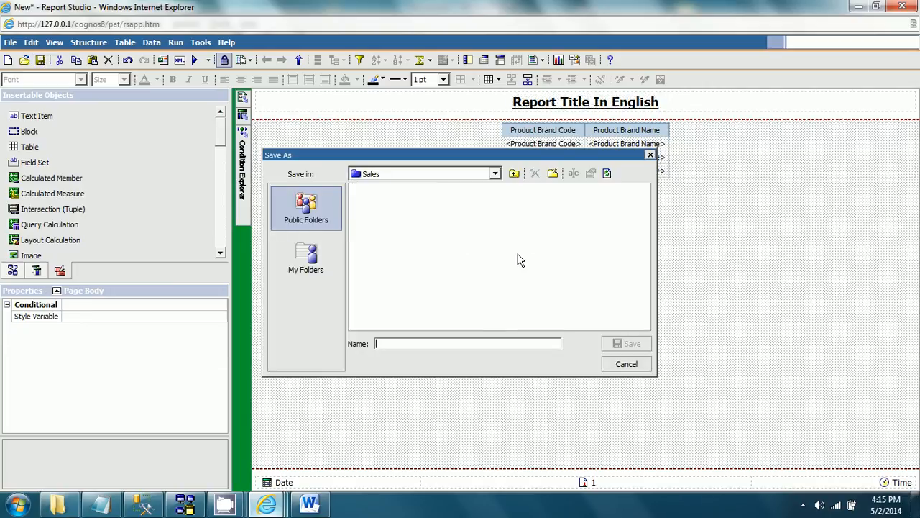
type("ML")
left_click(475, 174)
left_click(422, 188)
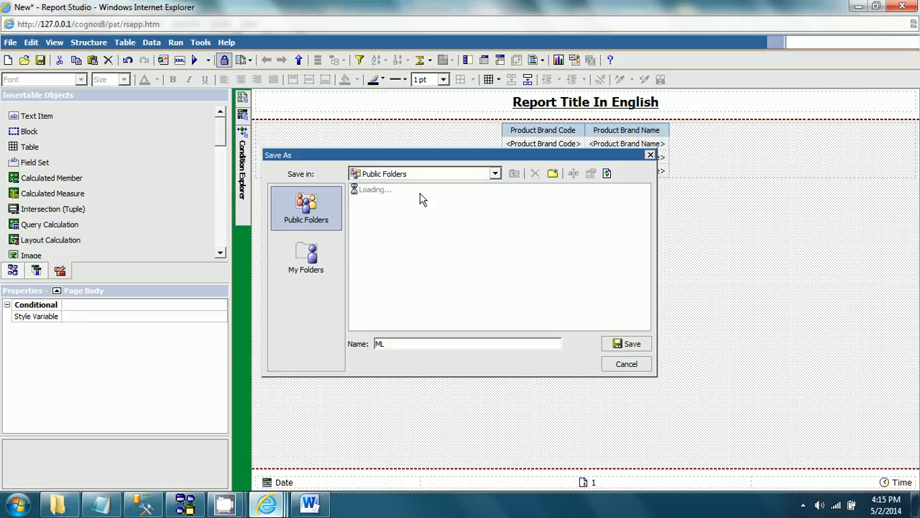
left_click(395, 275)
left_click(393, 287)
double_click(394, 287)
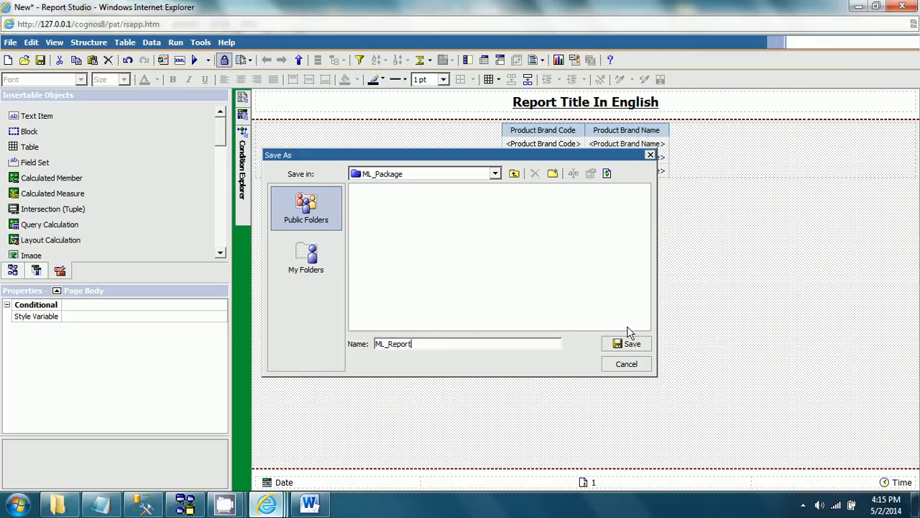
left_click(632, 345)
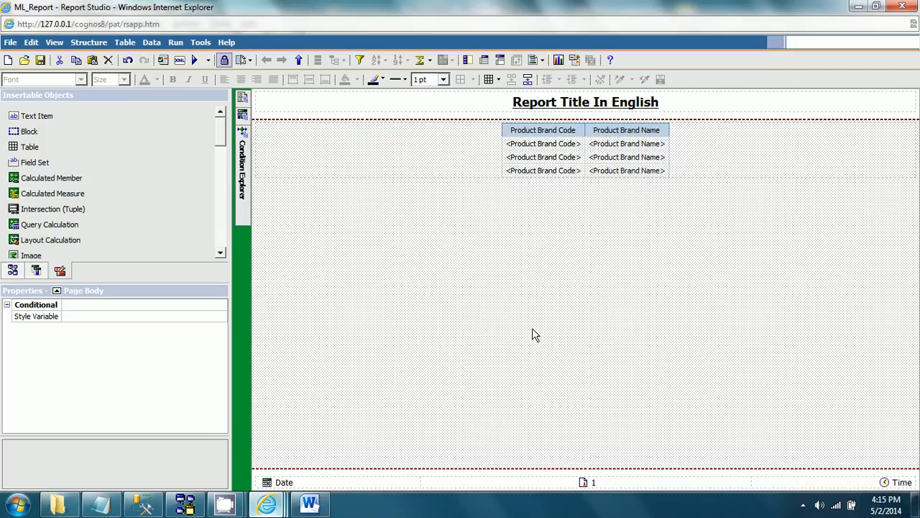
Step: Switch to Cognos Connection and run ML_Report from ML_Package in Public Folders
mouse_move(272, 509)
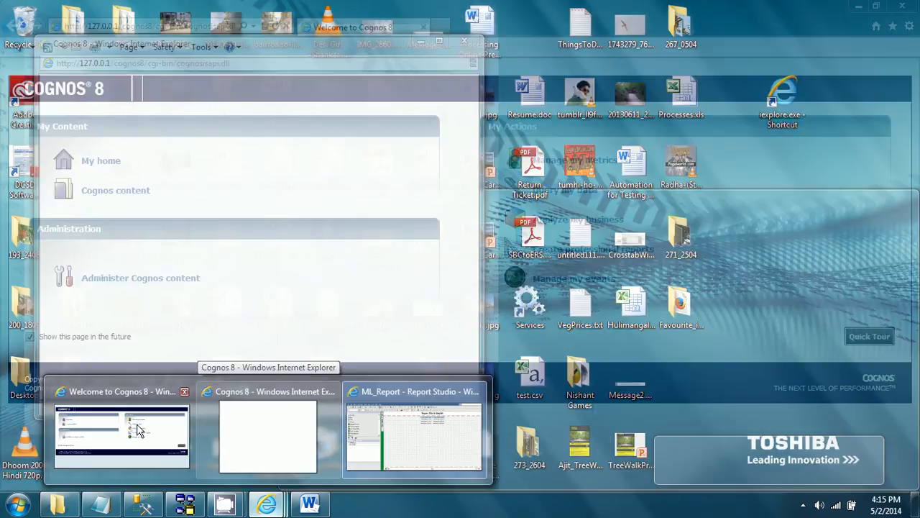
left_click(139, 430)
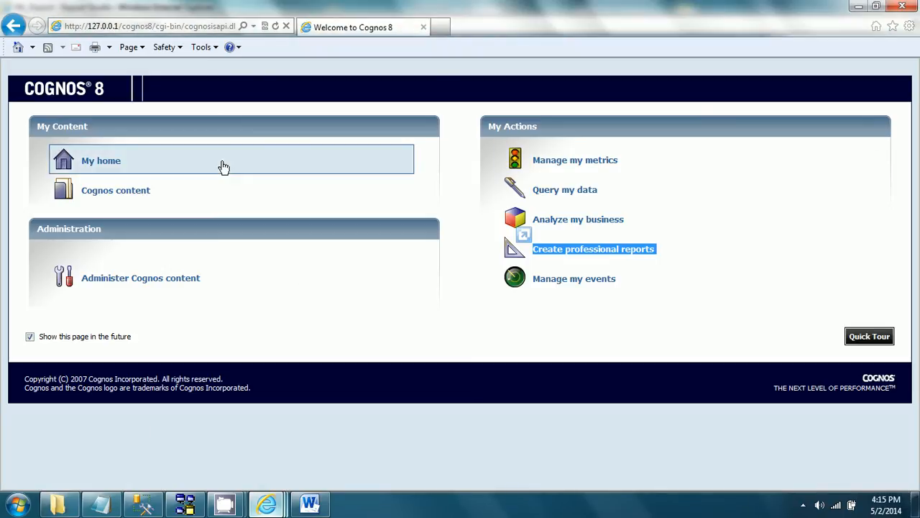
left_click(109, 168)
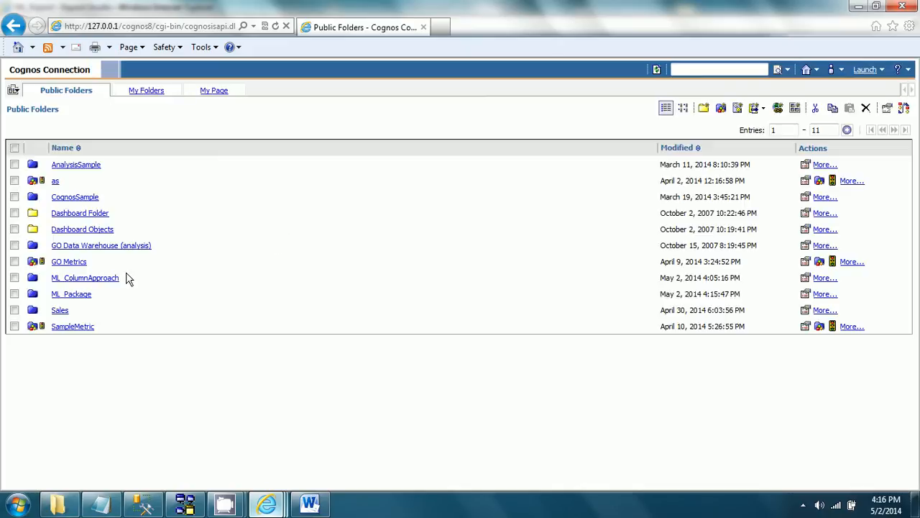
left_click(79, 294)
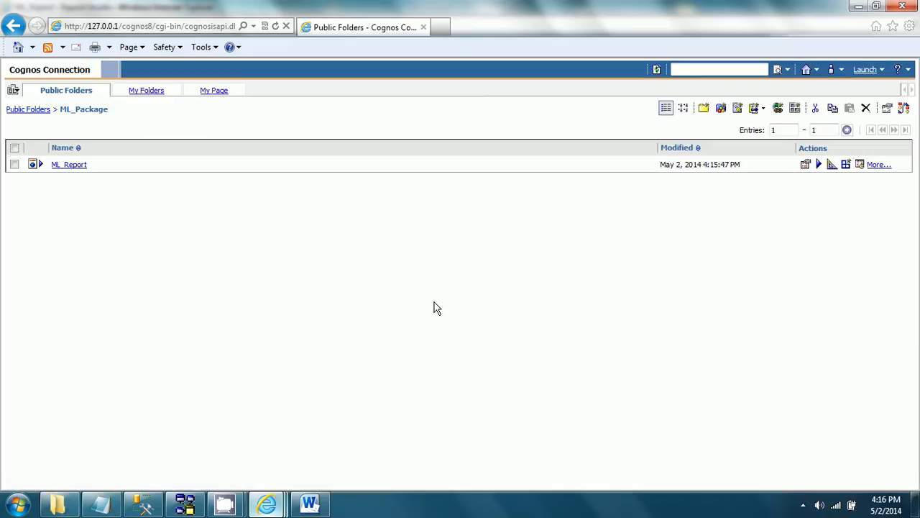
left_click(73, 166)
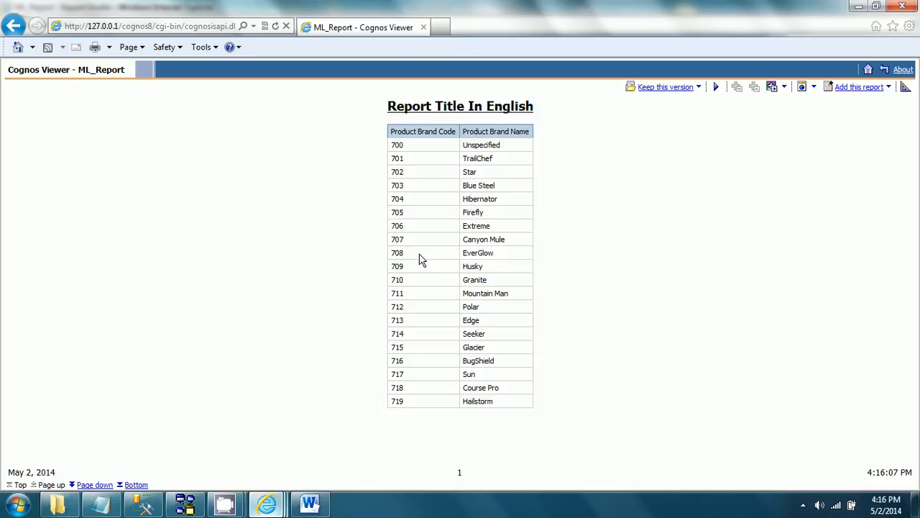
Step: Examine the language of the report's title, column headers and brand data, and return to the home page
left_click(391, 106)
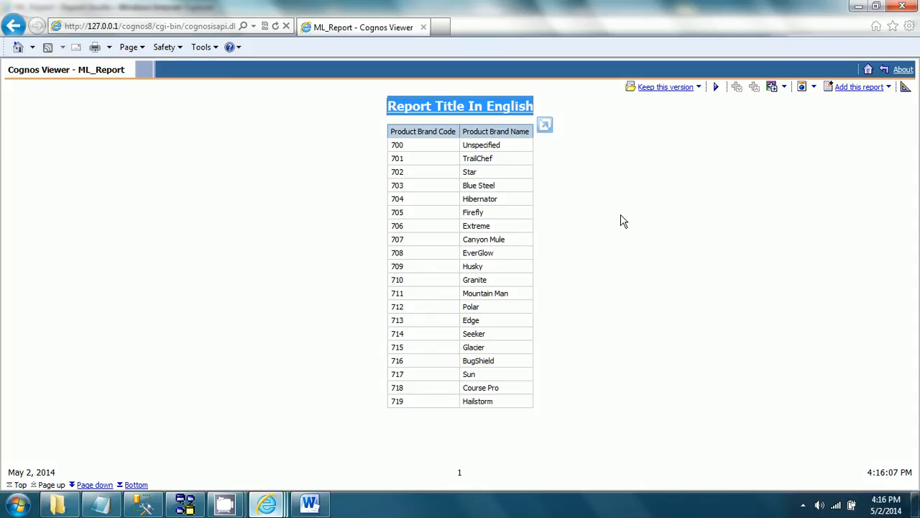
left_click(394, 133)
left_click_drag(467, 131, 529, 133)
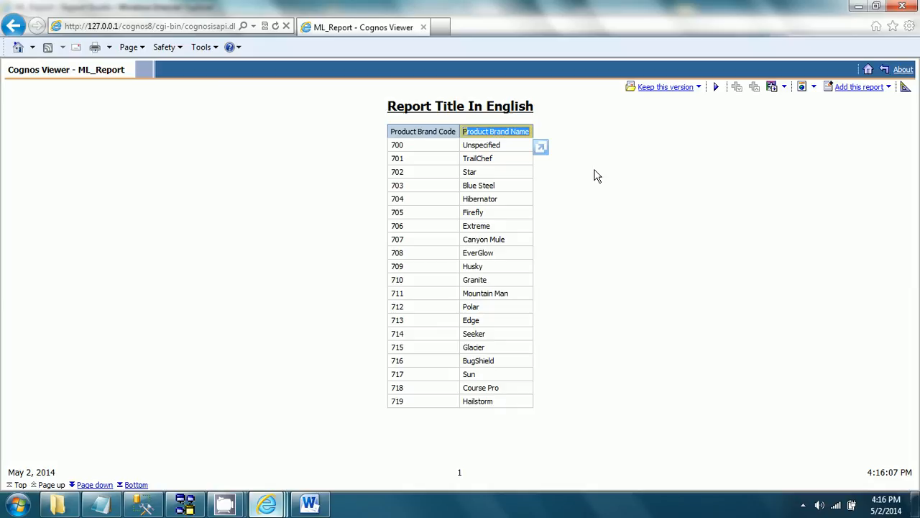
left_click(413, 147)
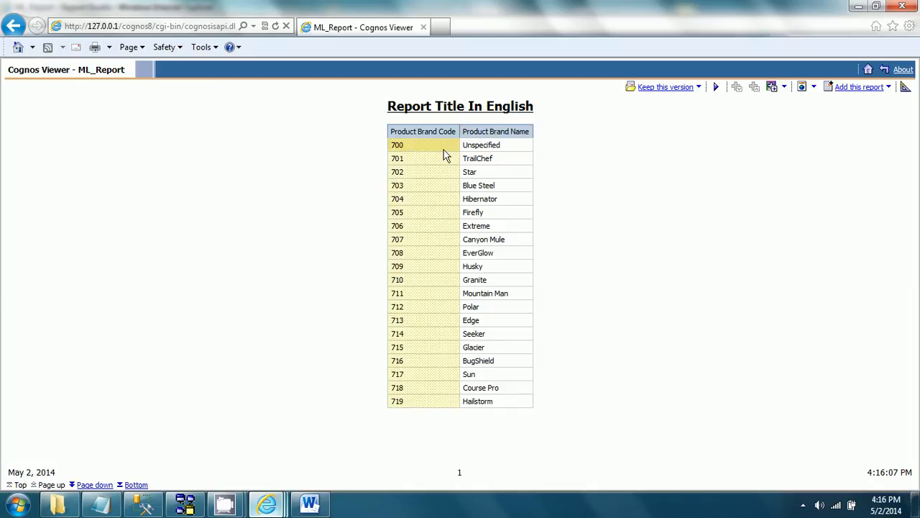
left_click(486, 144)
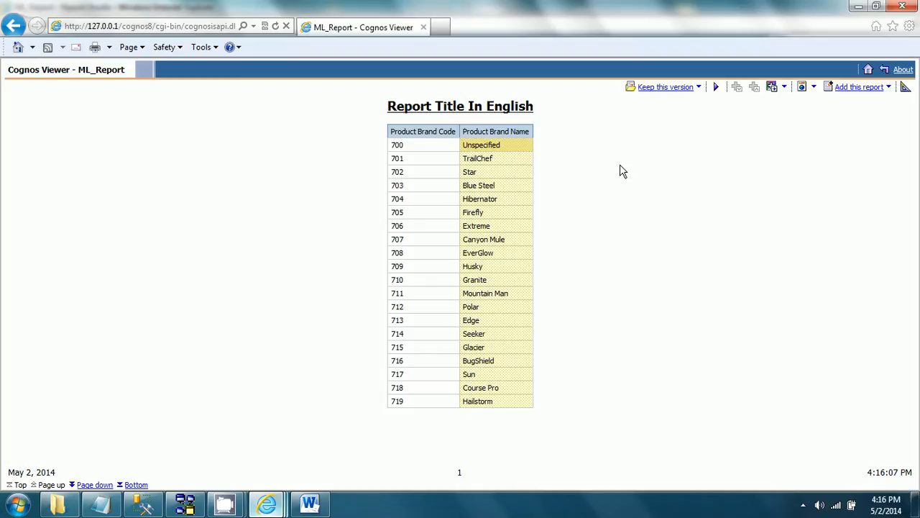
left_click(868, 70)
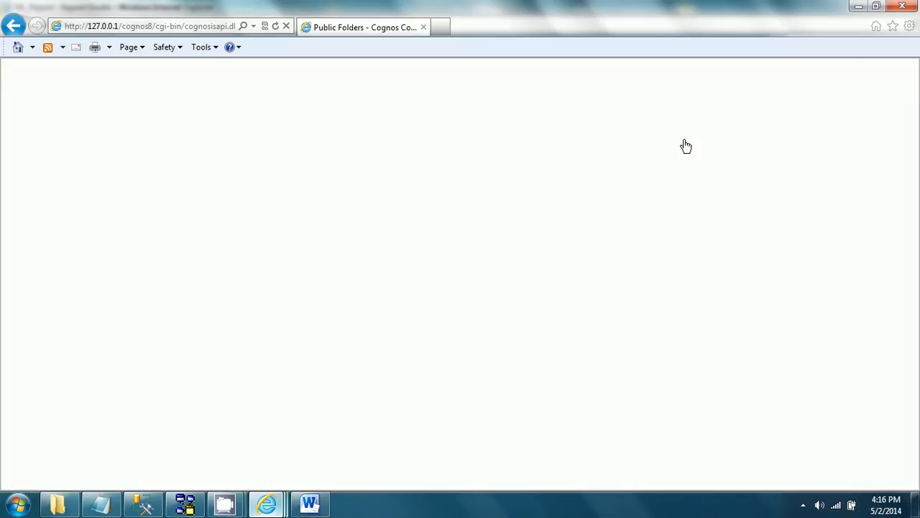
Step: Set the content language to French in the user preferences and apply the change
left_click(843, 72)
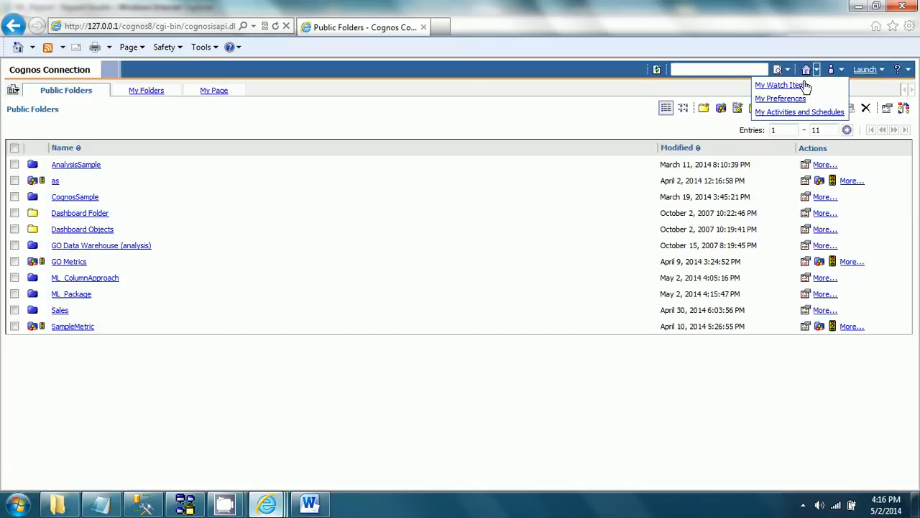
left_click(790, 98)
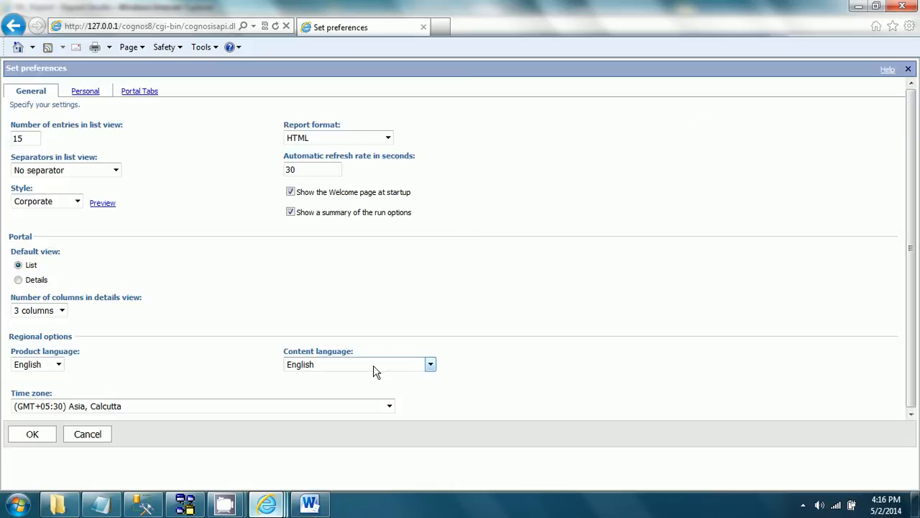
left_click(373, 369)
left_click(311, 221)
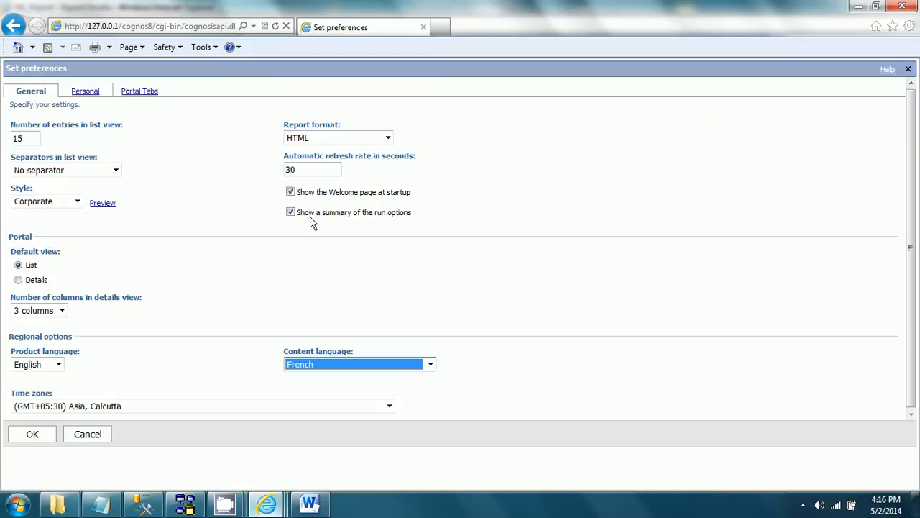
left_click(33, 434)
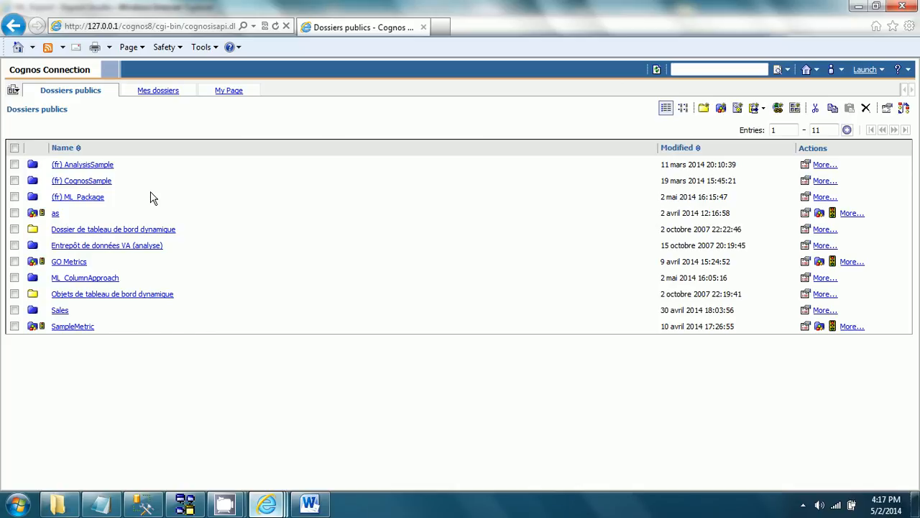
Step: Run ML_Report from the (fr) ML_Package folder and examine the language of its title, column headers and brand names
left_click(97, 199)
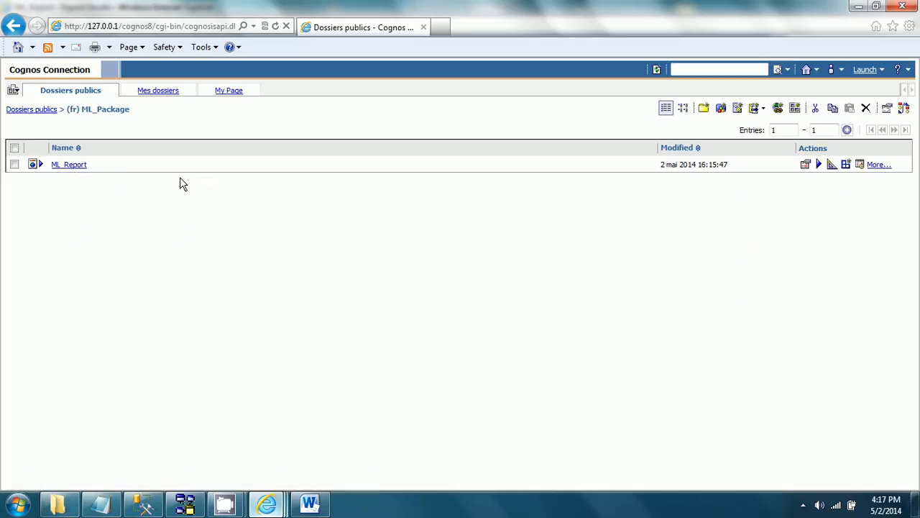
left_click(75, 166)
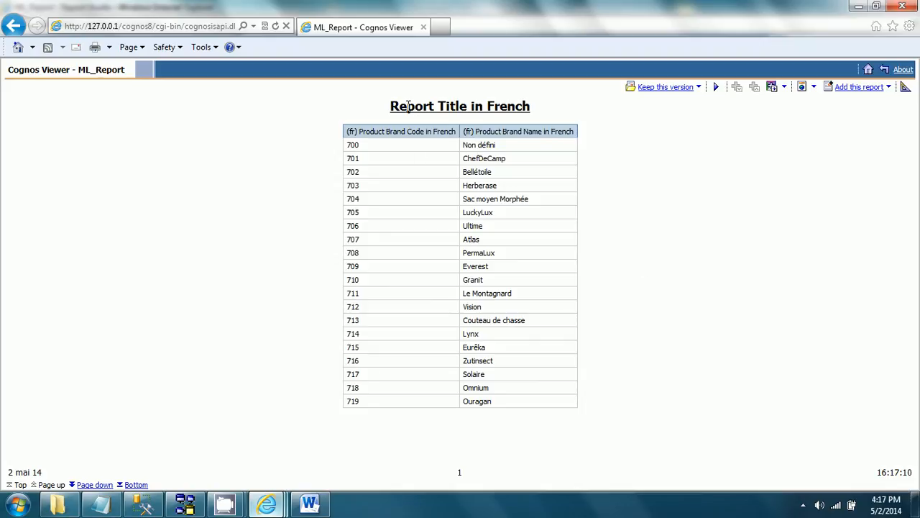
left_click_drag(409, 107, 532, 105)
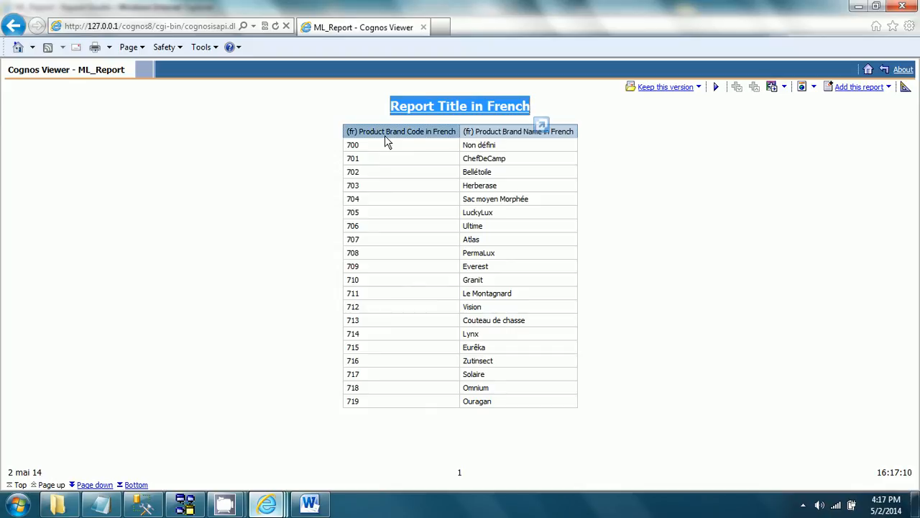
left_click_drag(356, 134, 457, 135)
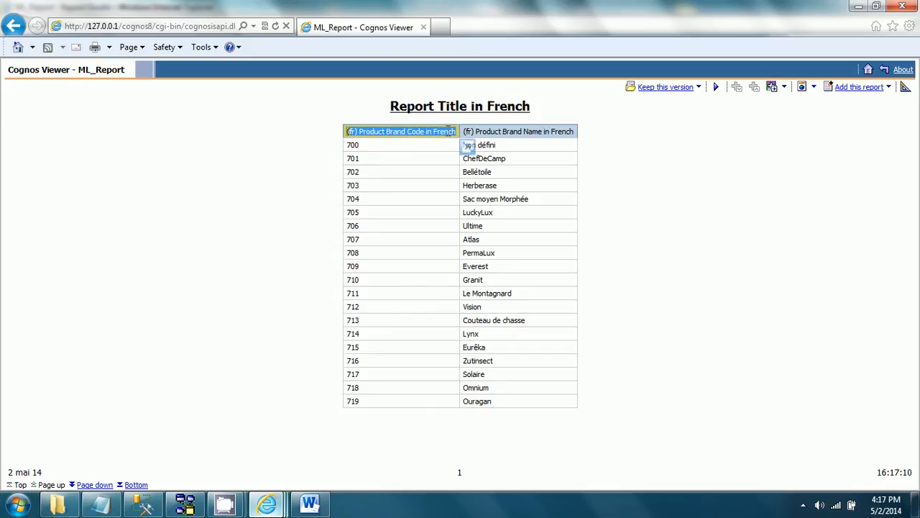
double_click(514, 132)
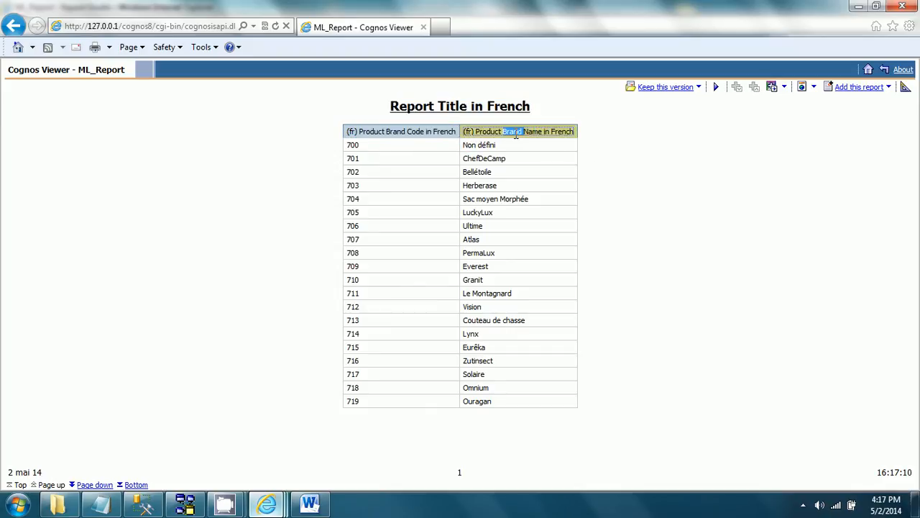
left_click(620, 181)
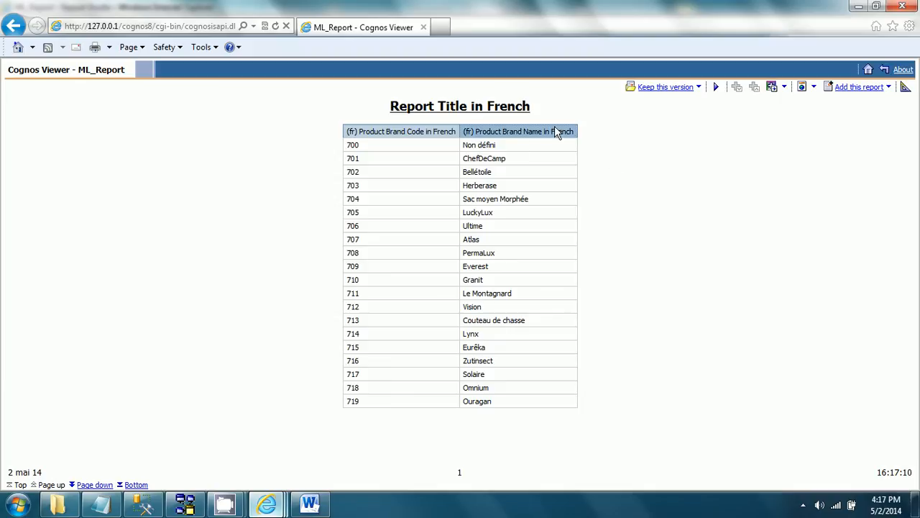
left_click(487, 145)
left_click_drag(490, 159, 510, 310)
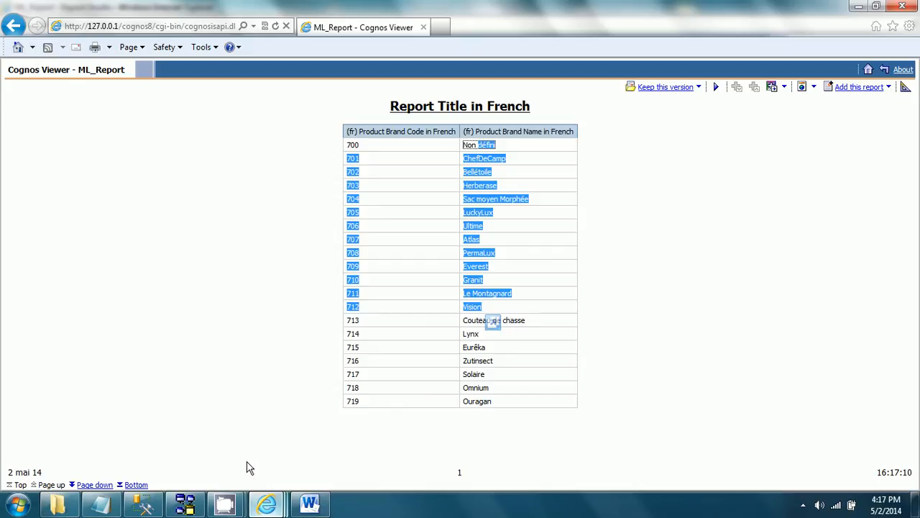
mouse_move(226, 507)
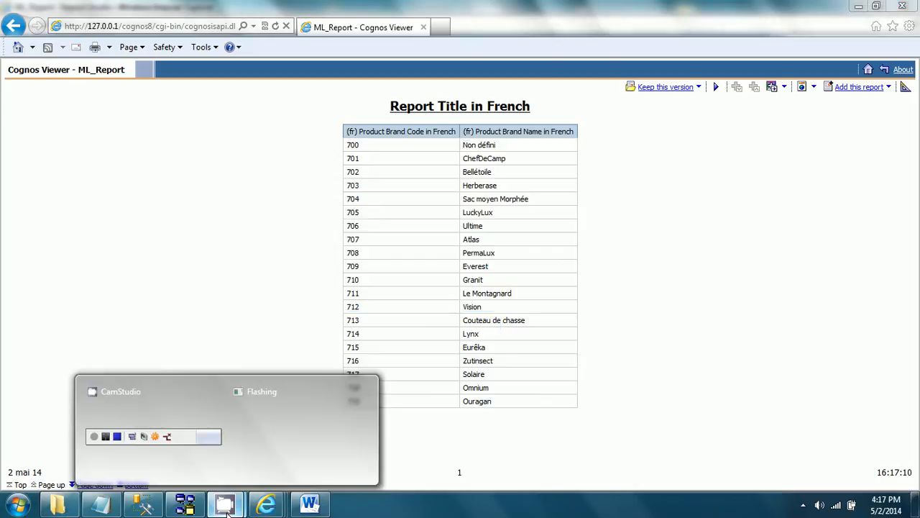